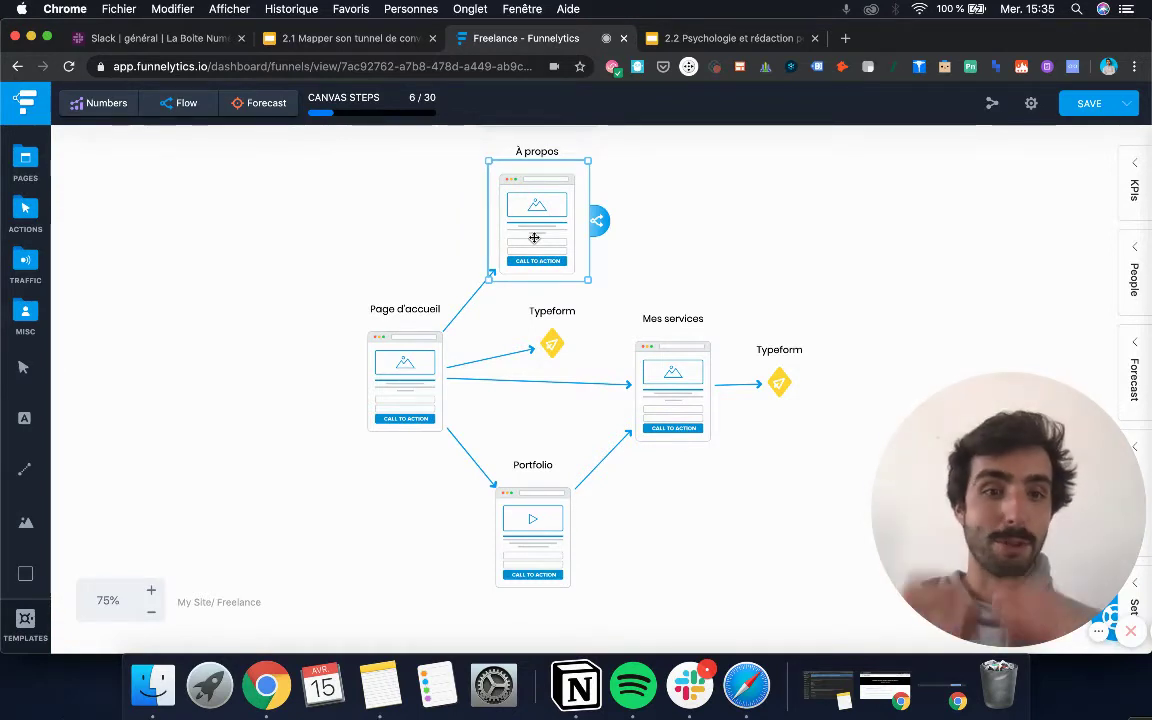
Connect the À propos page to the Mes services page with an arrow.
left_click_drag(597, 220, 692, 228)
left_click_drag(675, 319, 665, 332)
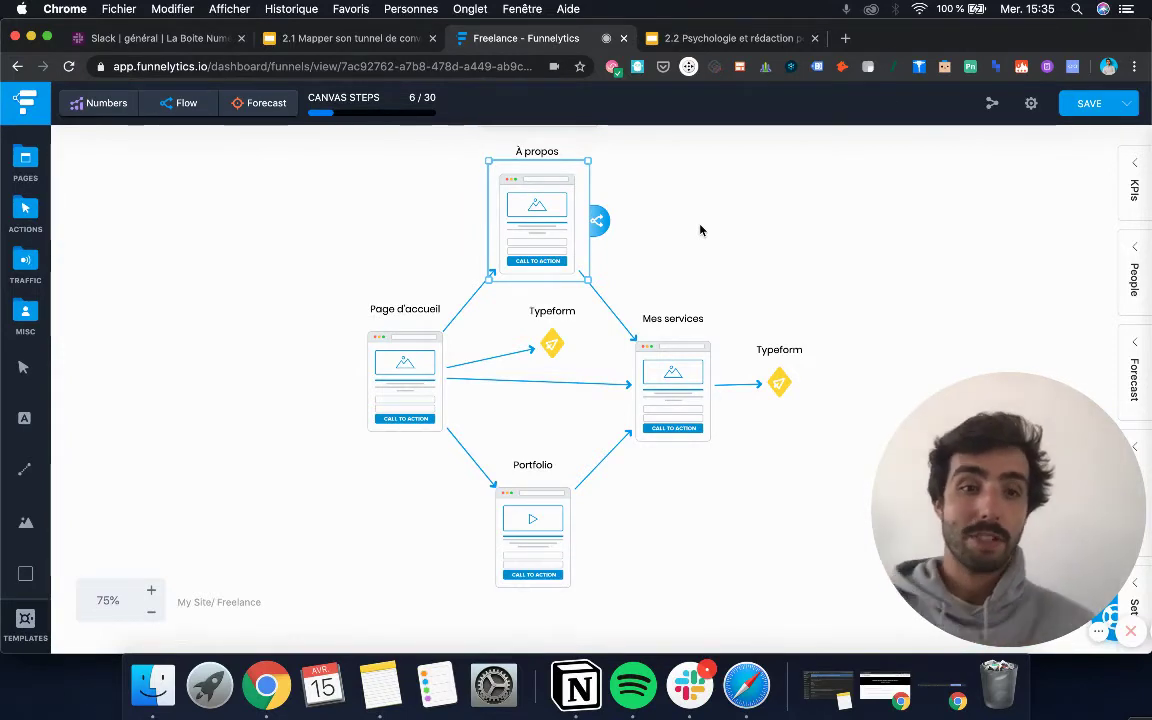
Look over the mapping settings of the Typeform action linked from Page d'accueil and save the funnel.
left_click(557, 344)
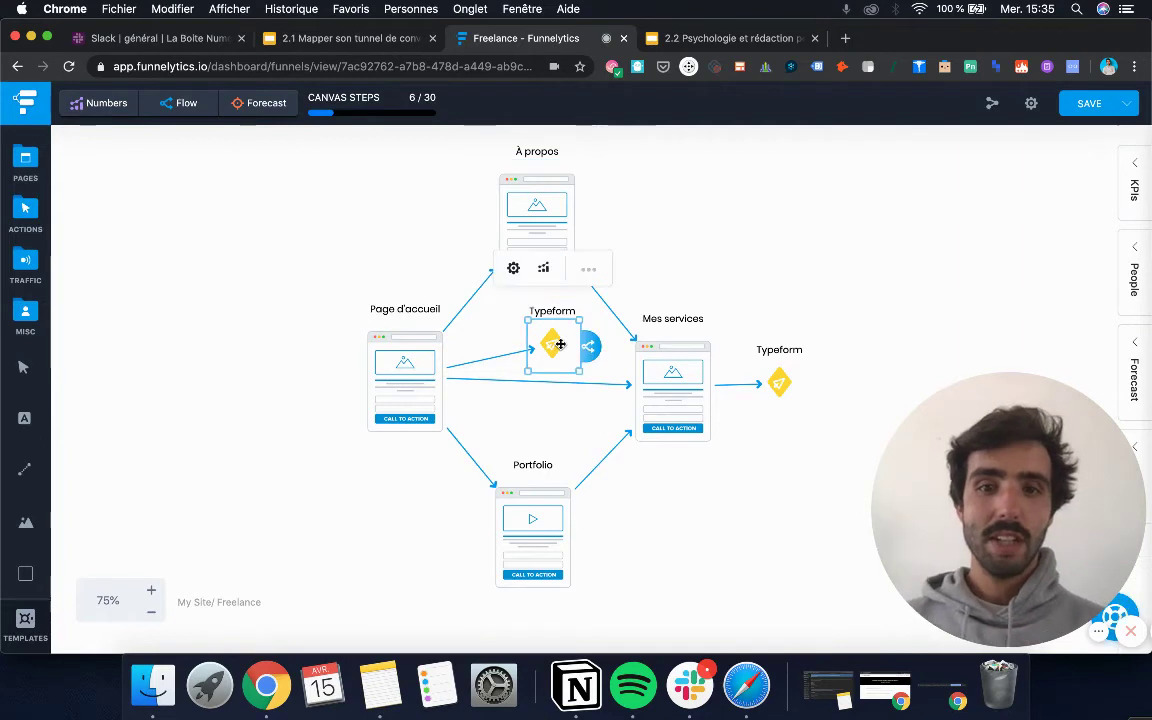
left_click(513, 268)
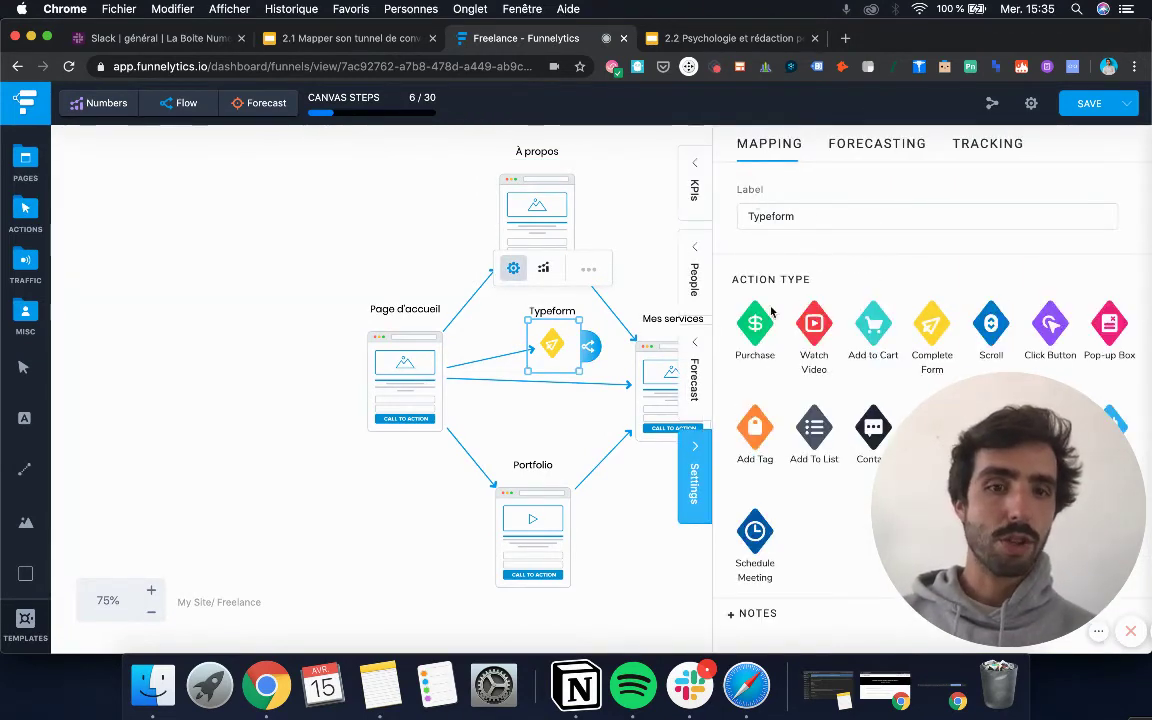
scroll(779, 618, "down", 1)
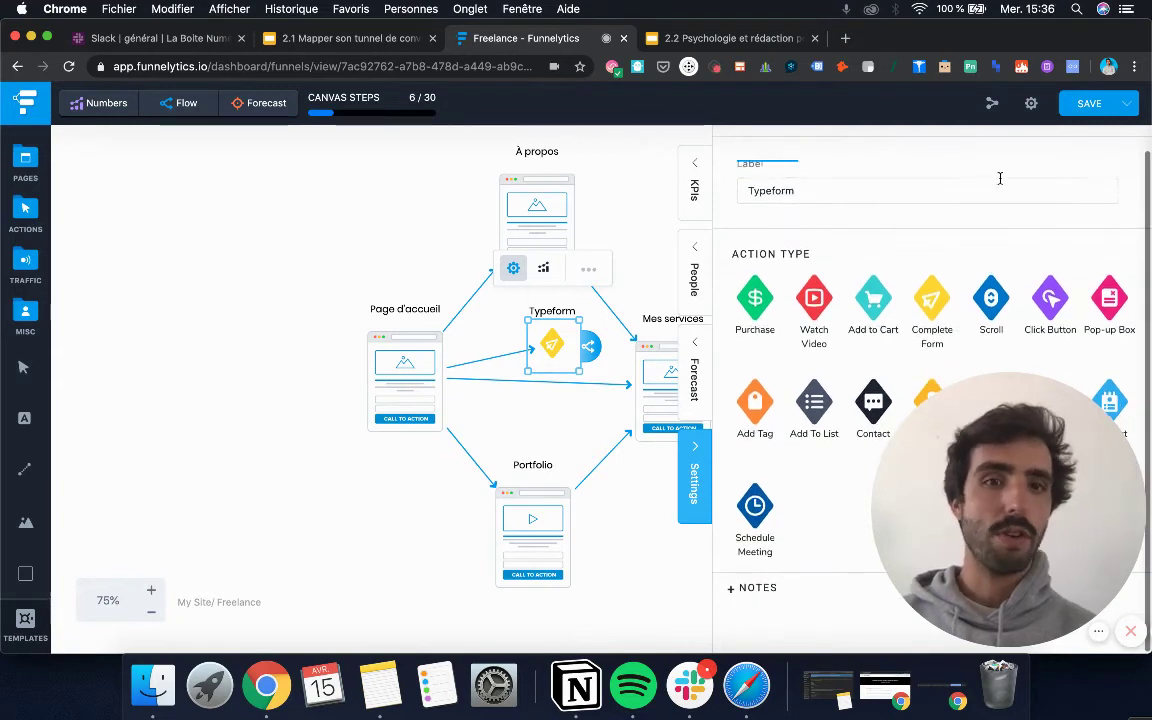
left_click(1089, 103)
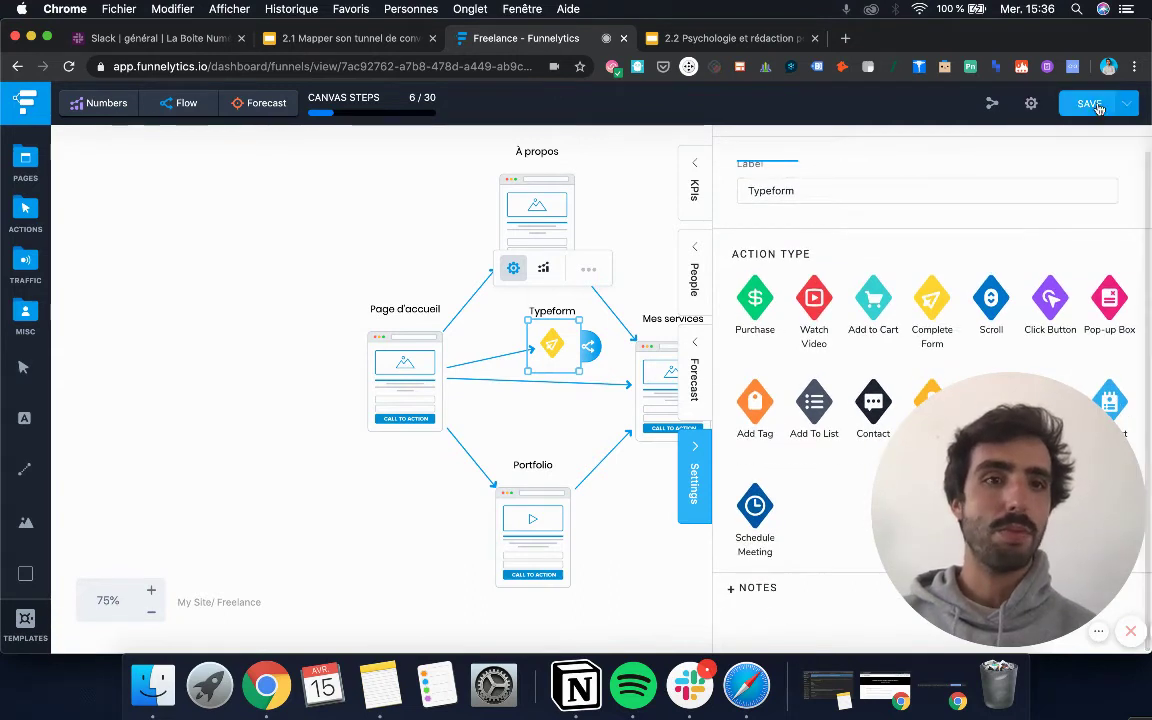
left_click(647, 212)
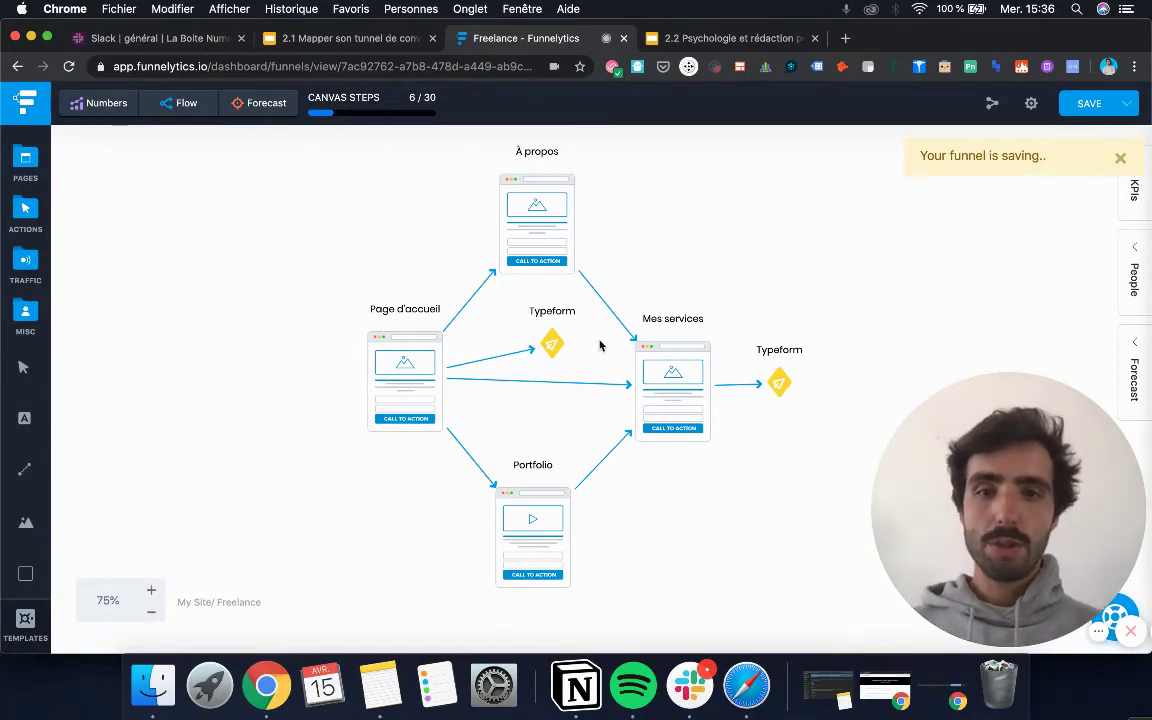
Shift the Page d'accueil page slightly left and down, and move its Typeform action slightly to the left.
left_click_drag(387, 370, 421, 369)
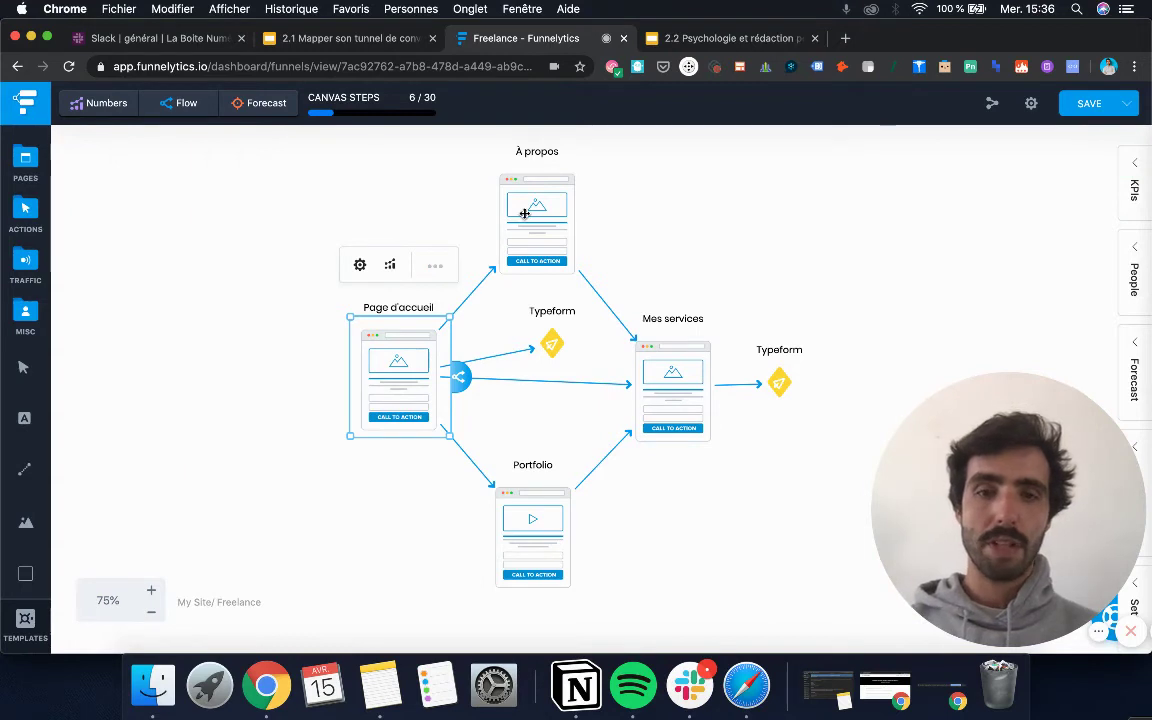
left_click_drag(419, 411, 412, 432)
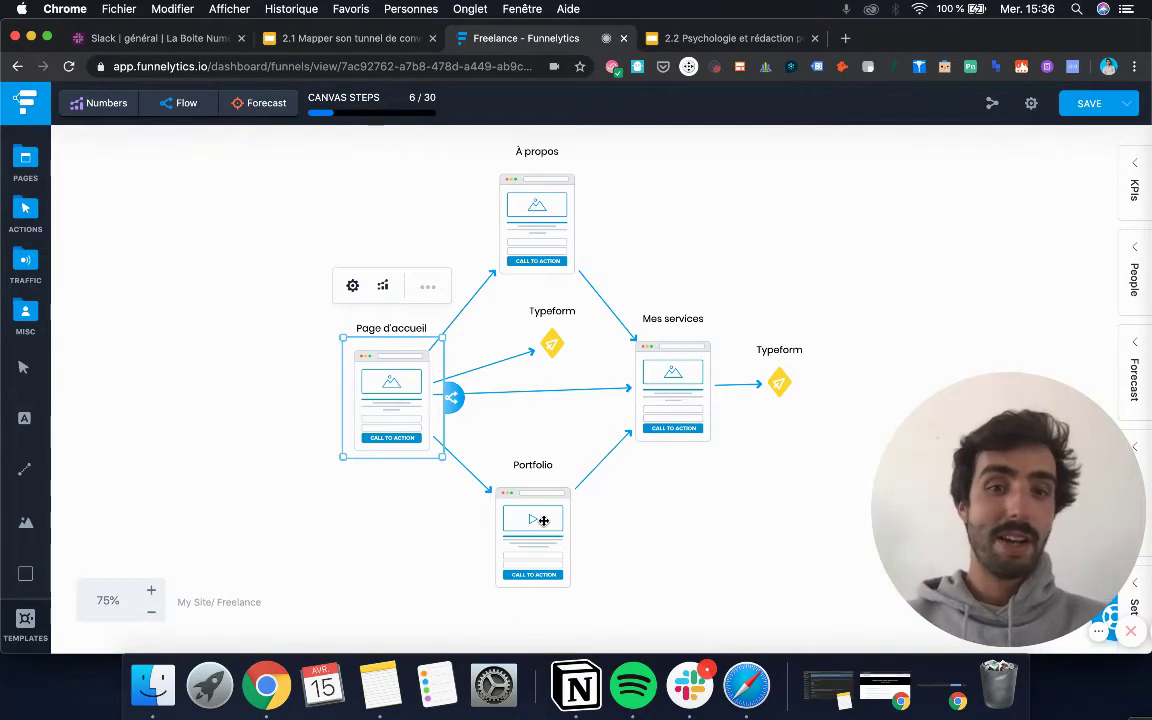
left_click(378, 547)
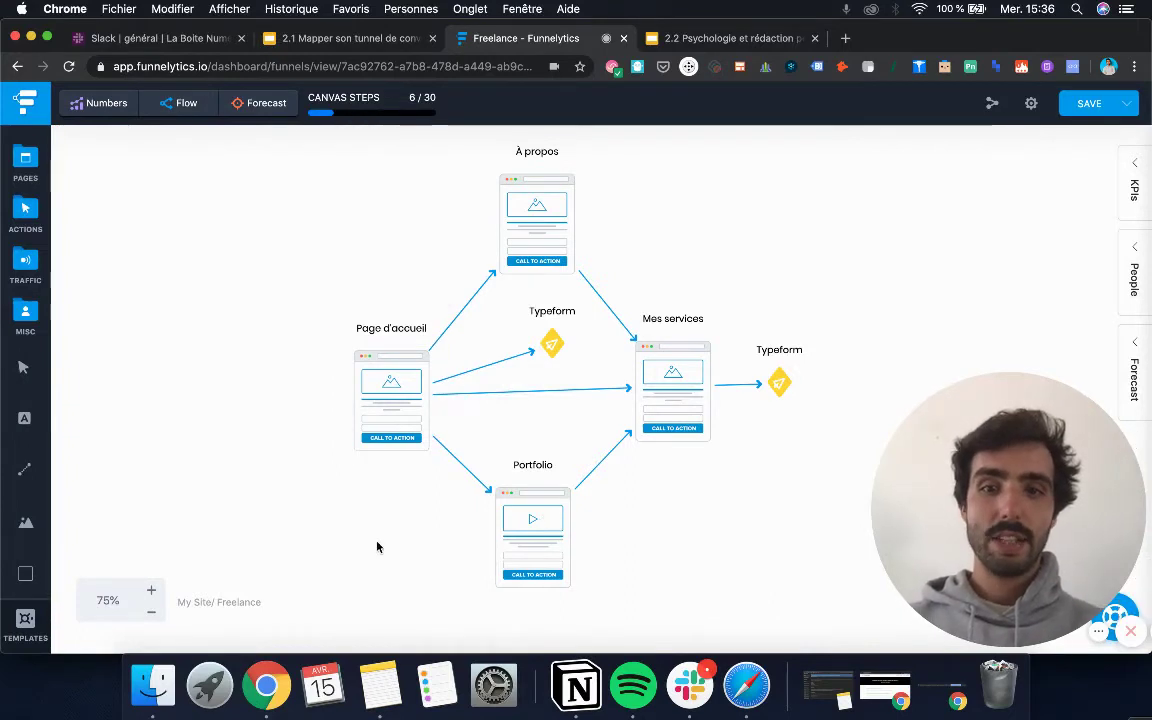
left_click(725, 381)
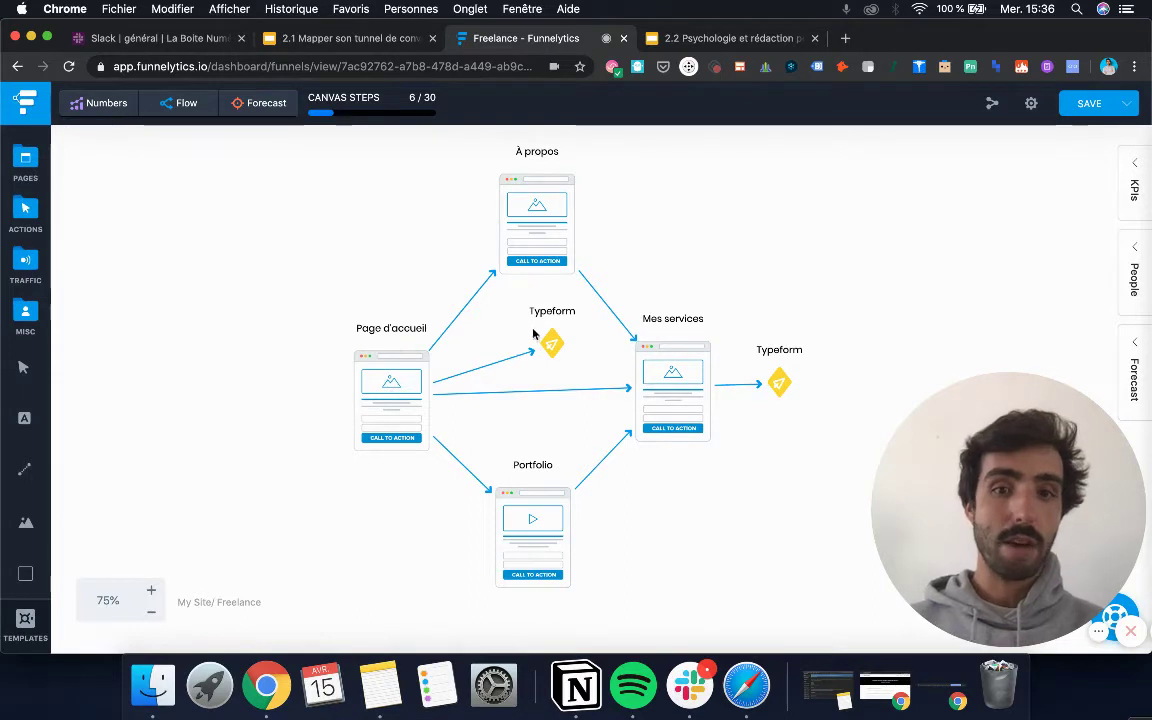
left_click_drag(556, 347, 542, 346)
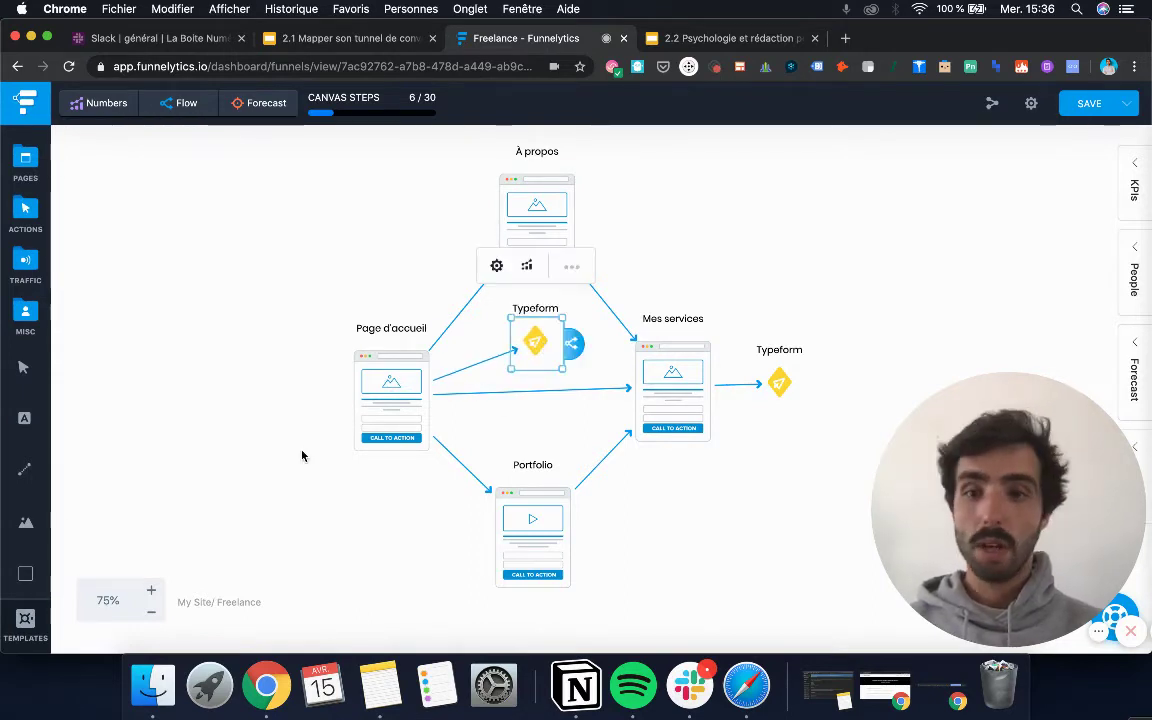
Add a Generic page to the canvas below the Portfolio page.
scroll(301, 455, "down", 3)
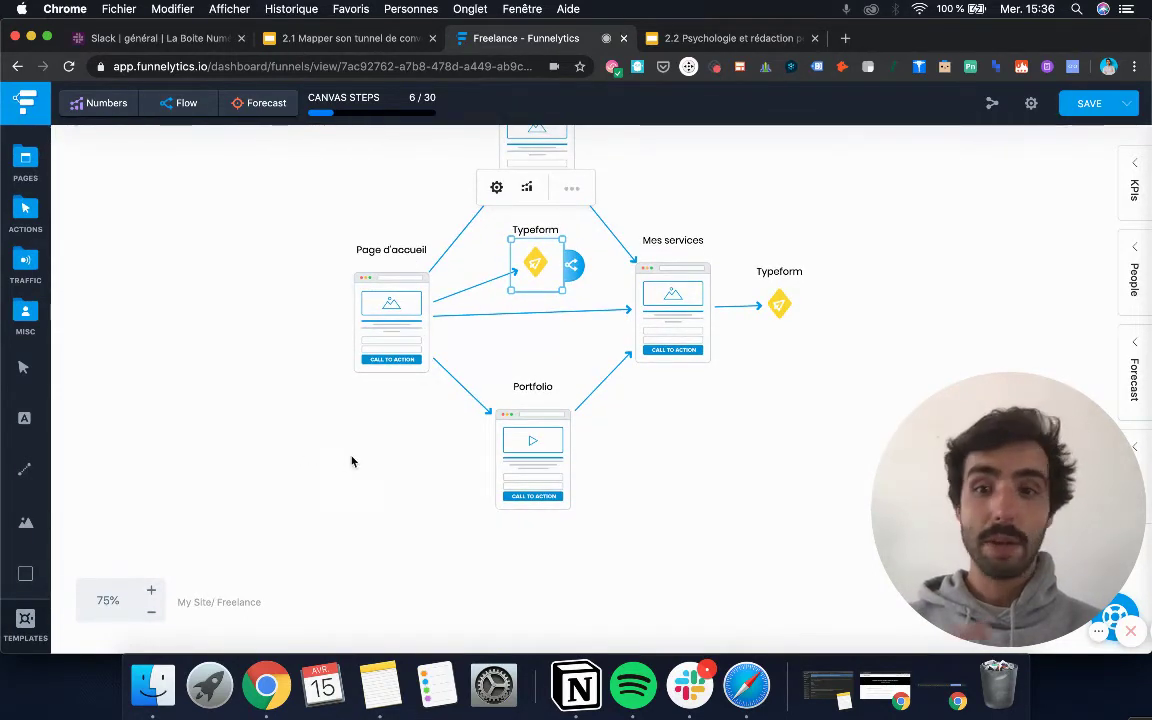
left_click(23, 165)
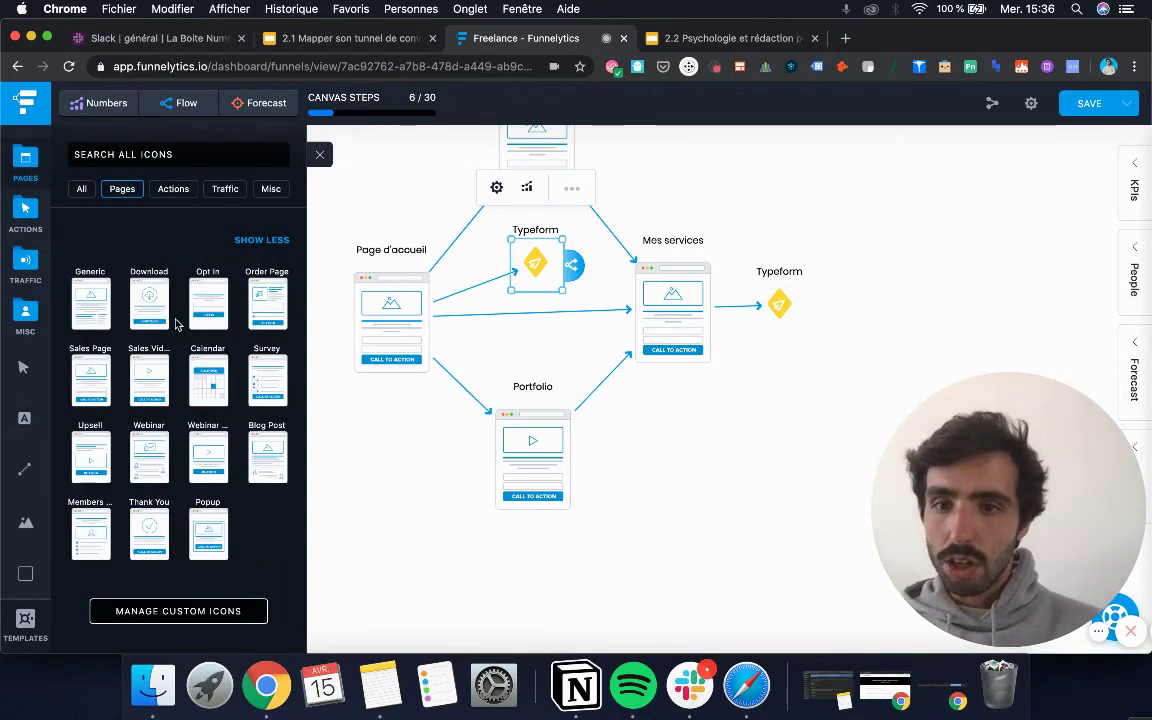
scroll(165, 415, "down", 1)
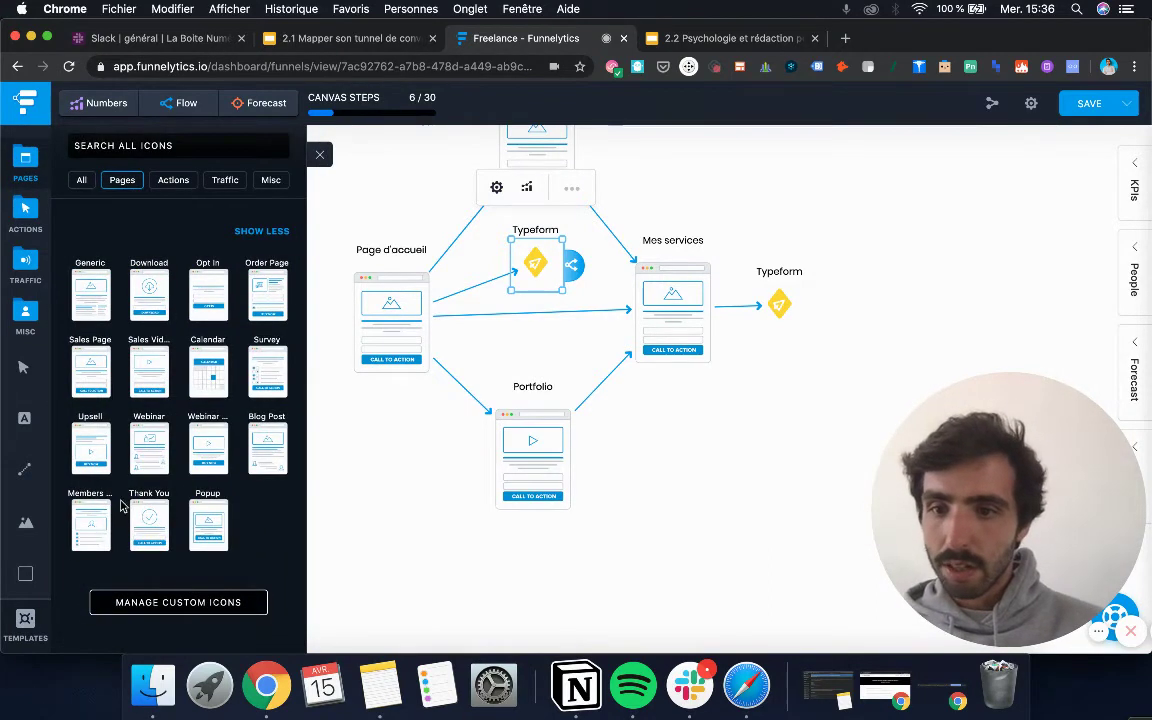
scroll(142, 451, "up", 1)
left_click_drag(93, 302, 419, 553)
scroll(419, 553, "down", 2)
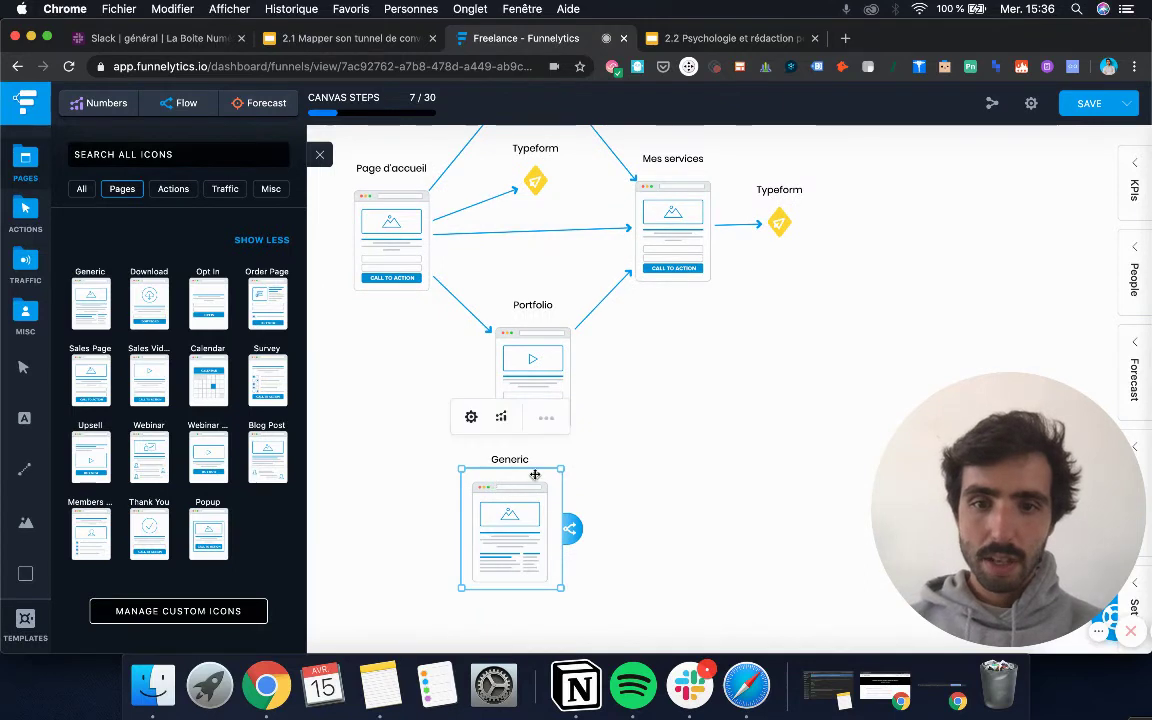
Label the new Generic page Contact and save the funnel.
left_click(471, 416)
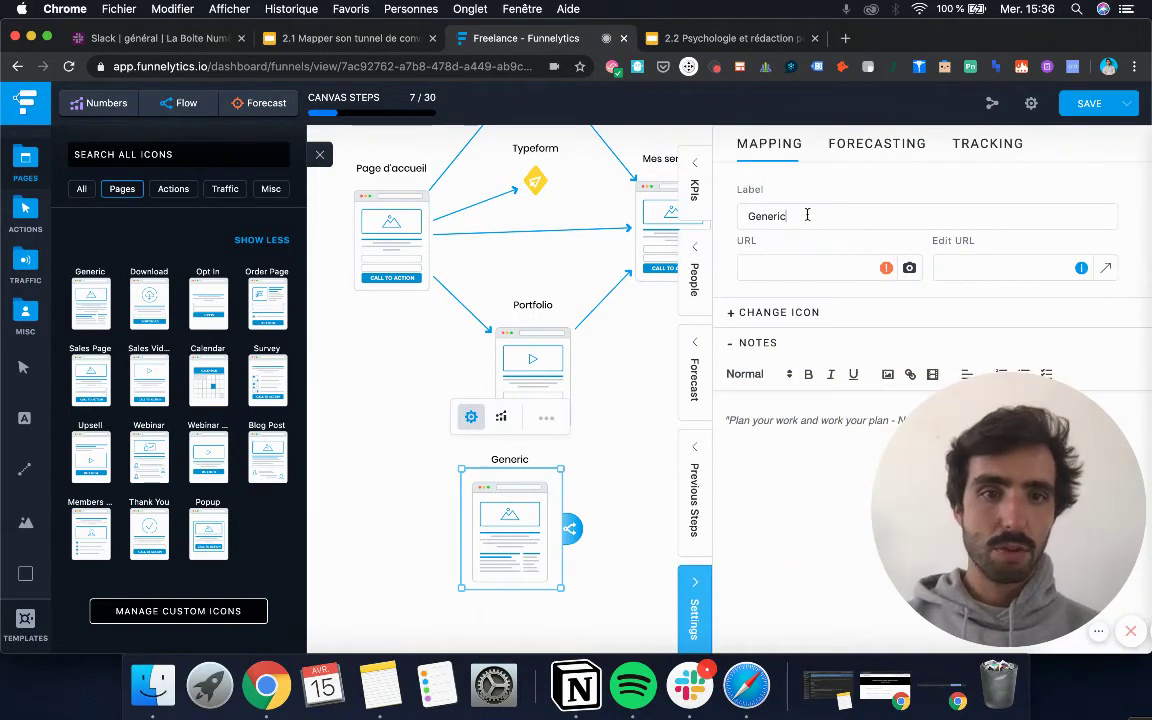
double_click(807, 214)
type("Contact")
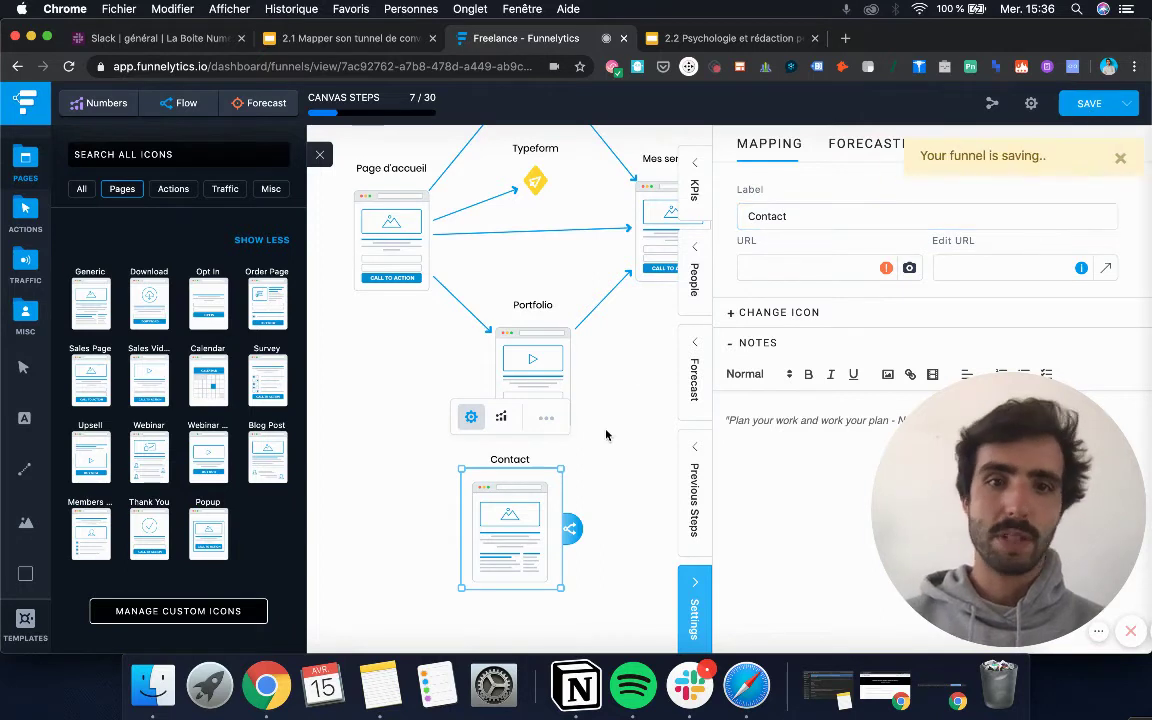
left_click(607, 429)
Link Page d'accueil to Contact and Contact to Mes services, aligning the Contact page directly below Portfolio.
left_click(377, 247)
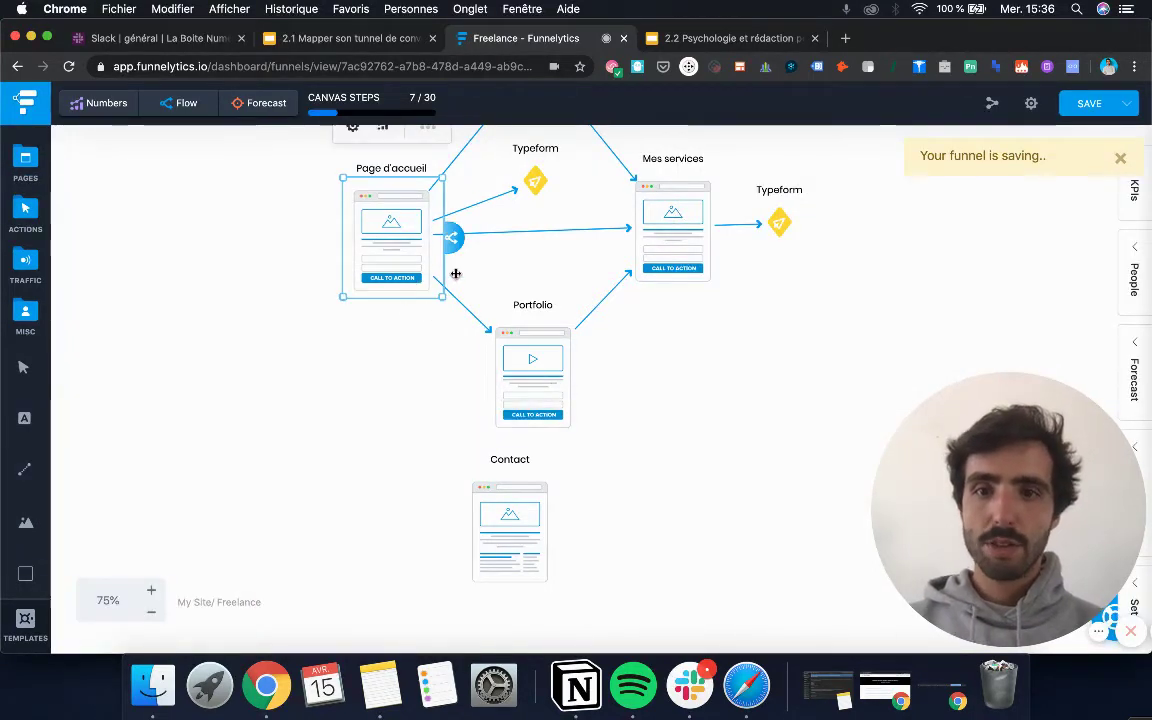
mouse_move(452, 237)
left_mouse_down()
mouse_move(470, 586)
mouse_move(472, 492)
mouse_move(512, 514)
left_mouse_up()
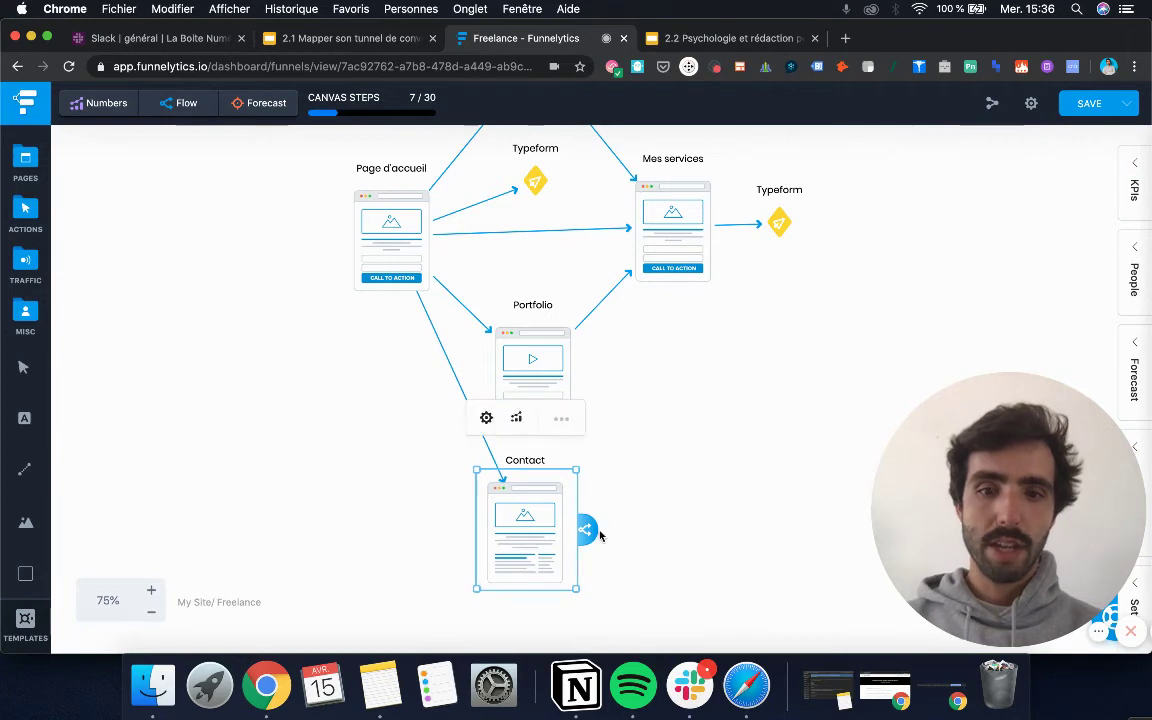
left_click_drag(588, 529, 682, 272)
mouse_move(530, 523)
left_mouse_down()
mouse_move(560, 517)
mouse_move(547, 540)
left_mouse_up()
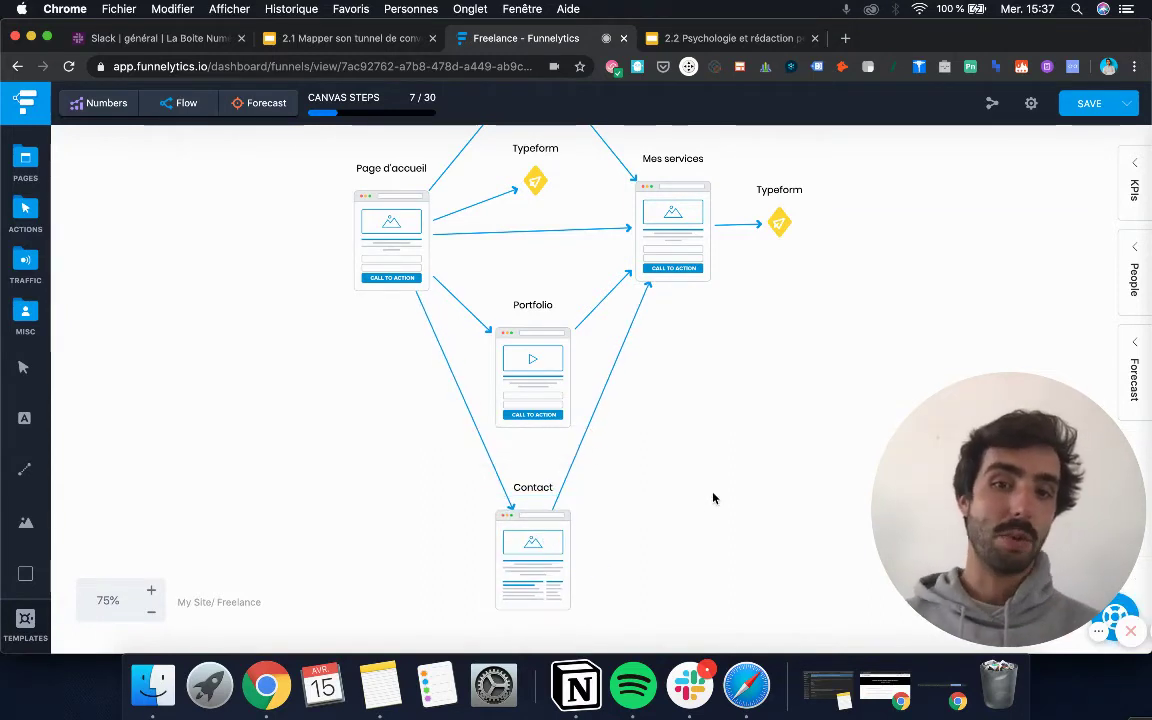
Move the Typeform action linked from Mes services slightly farther to the right.
left_click(152, 614)
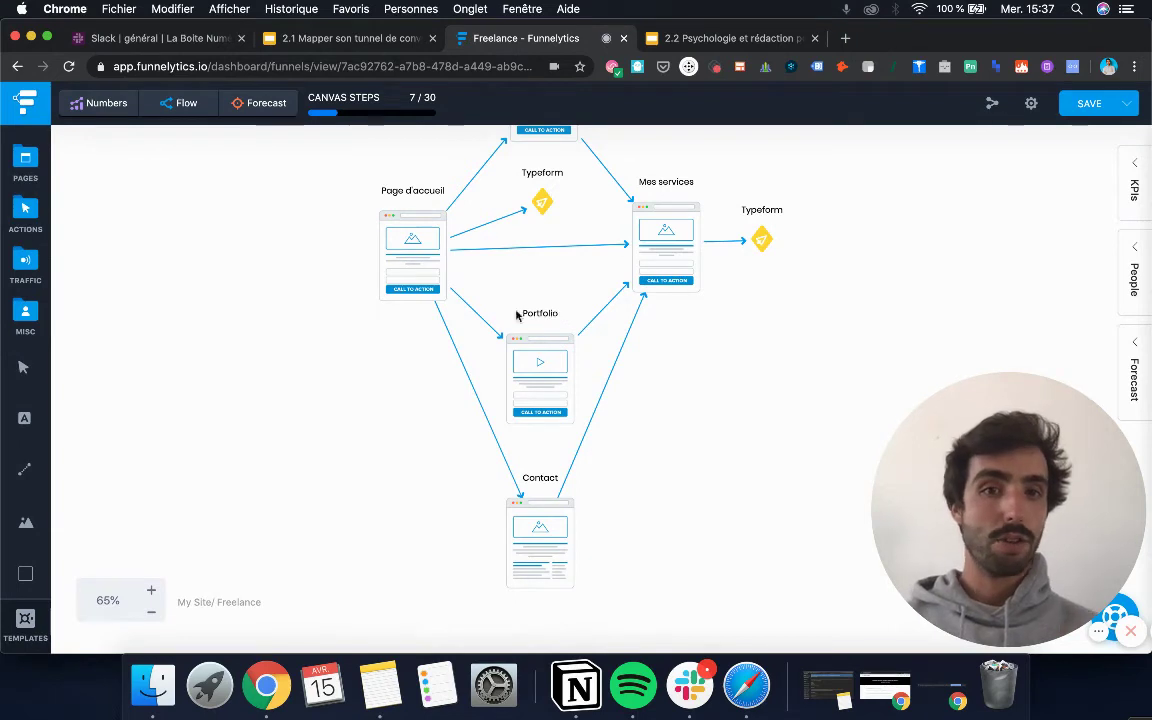
left_click_drag(761, 239, 776, 243)
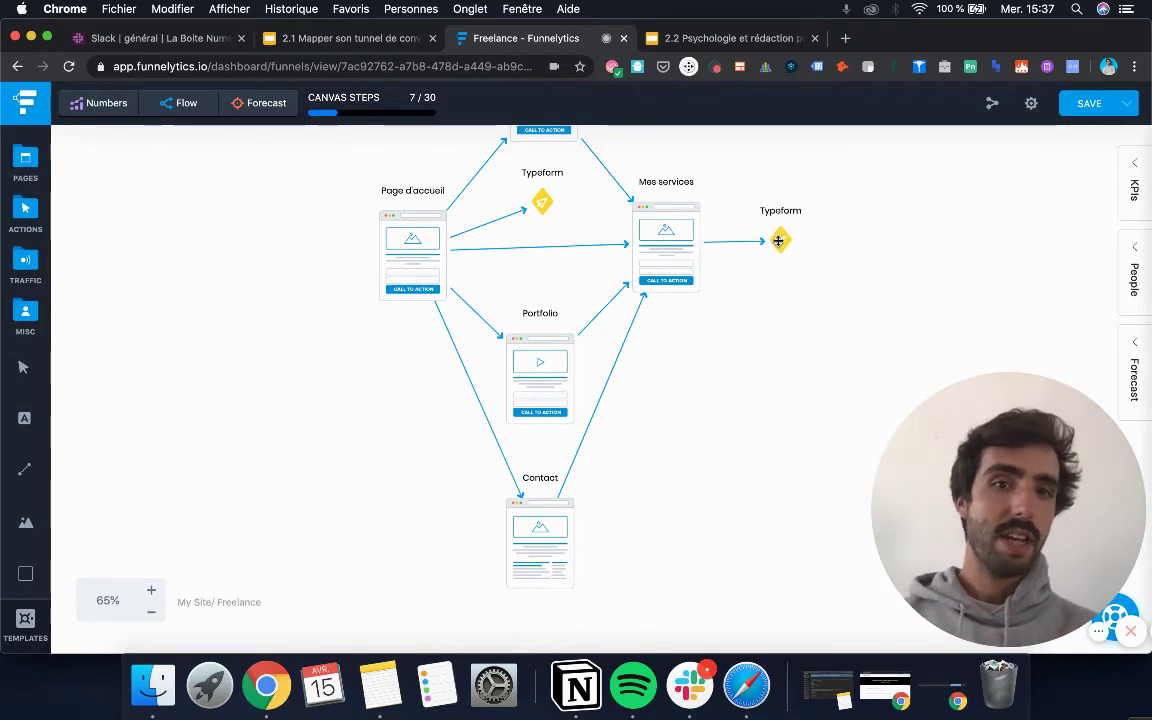
left_click(756, 338)
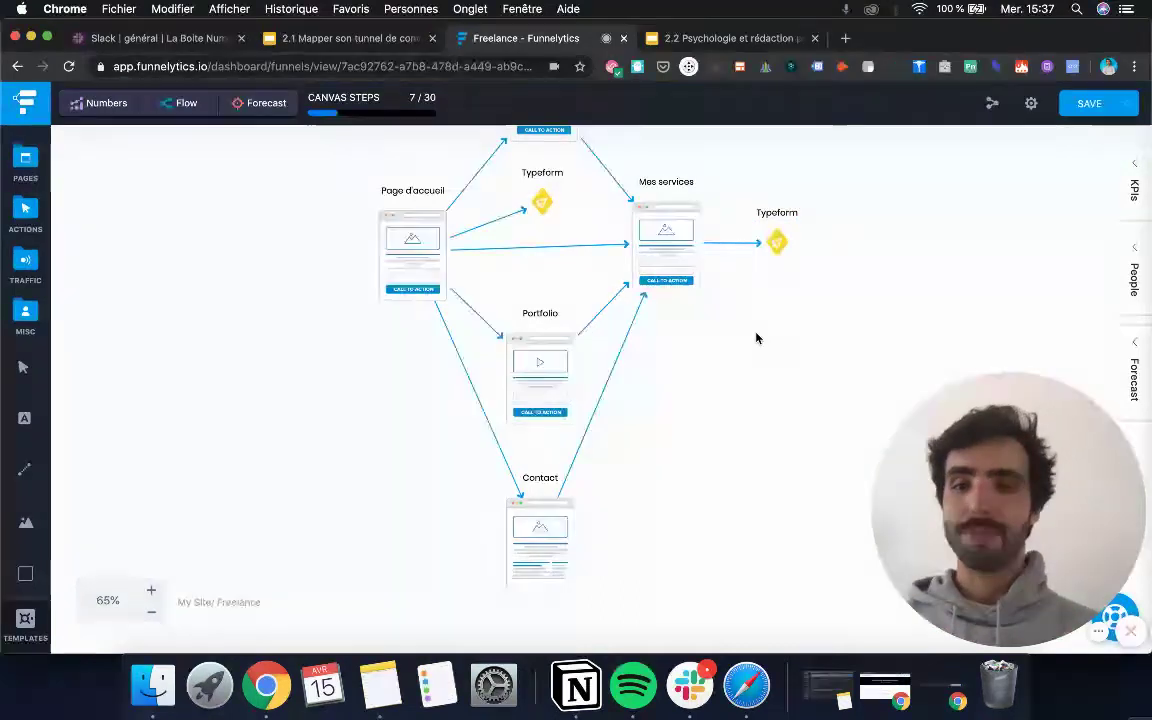
Add an Email traffic source to the canvas at the lower left of Page d'accueil.
left_click(151, 617)
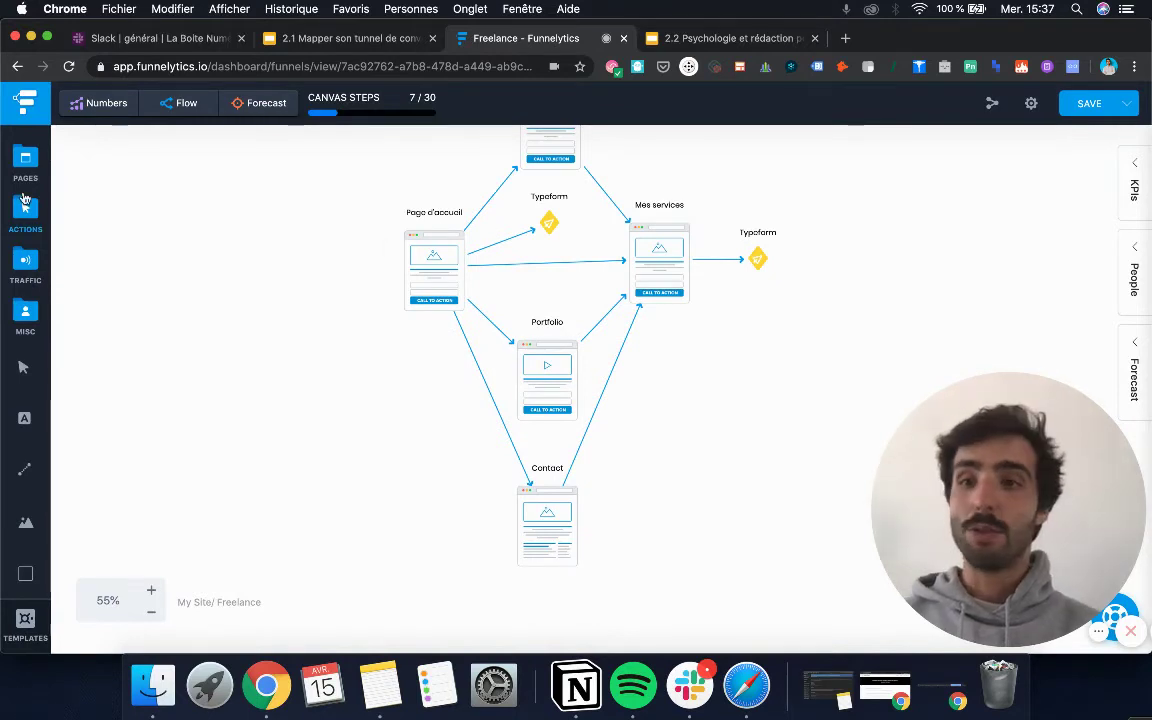
left_click(24, 215)
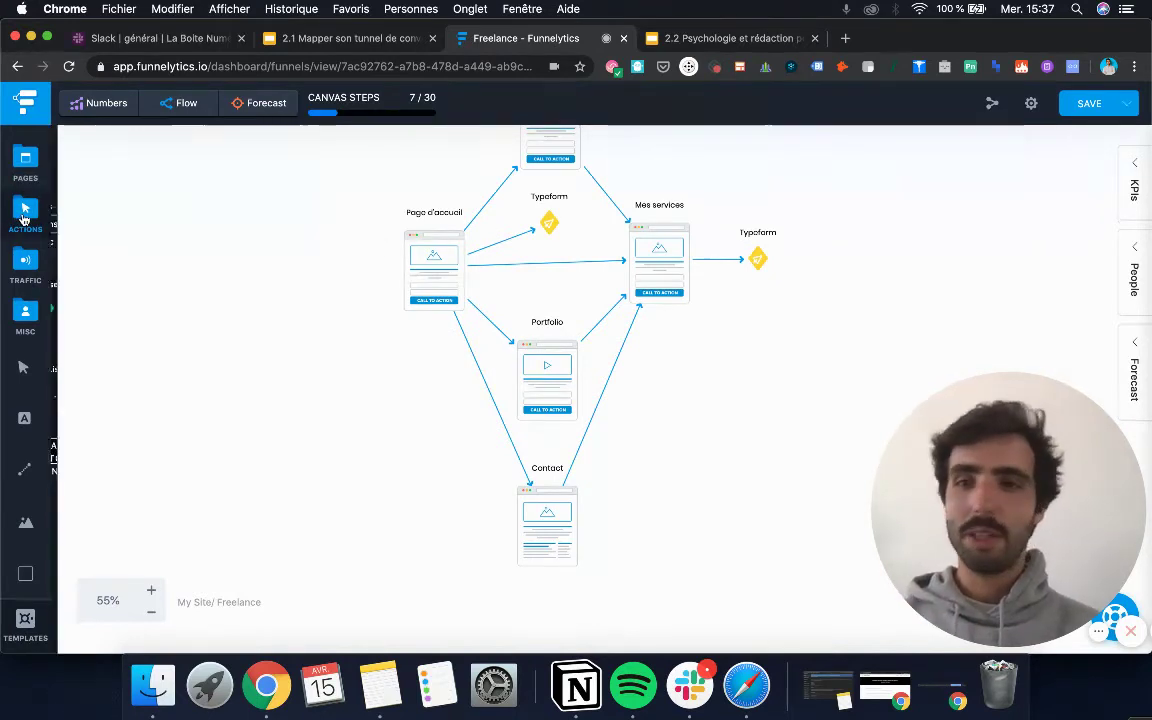
left_click(25, 262)
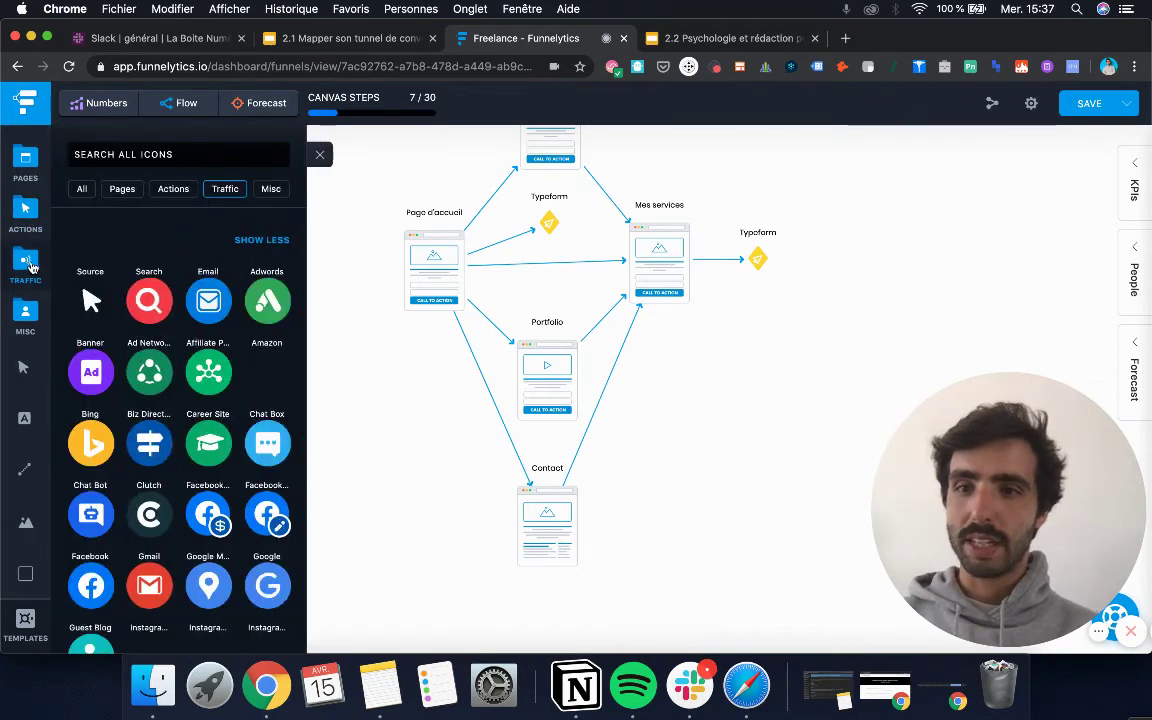
left_click_drag(208, 300, 332, 334)
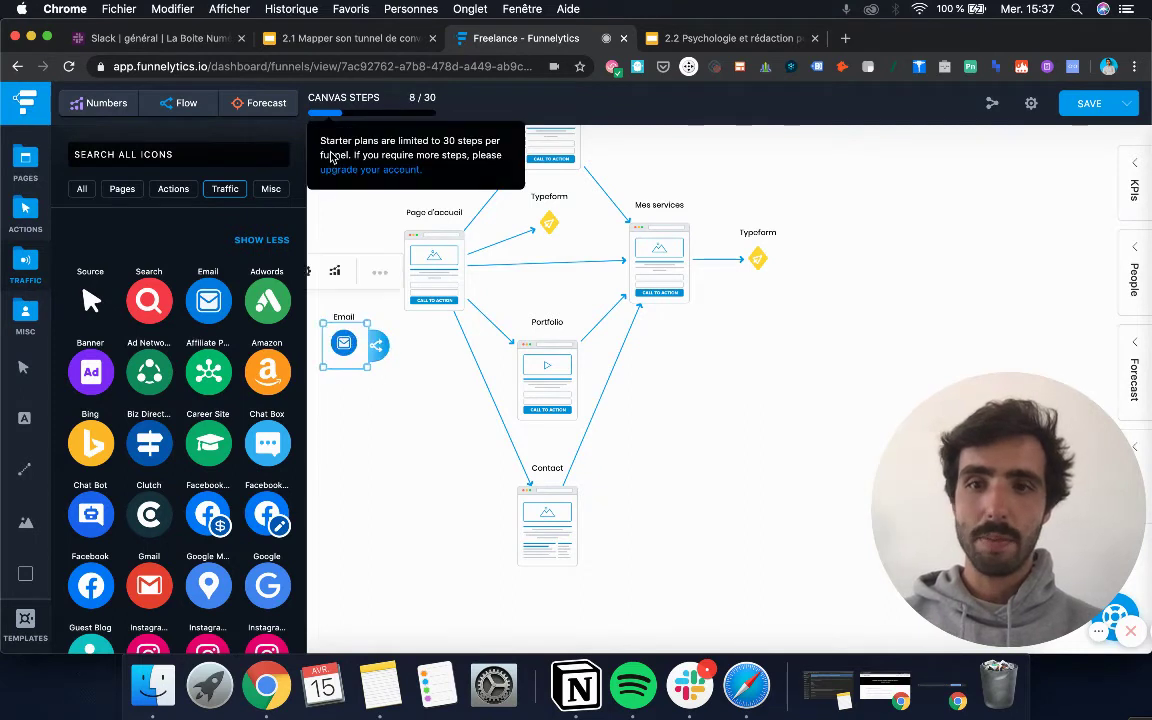
left_click(319, 154)
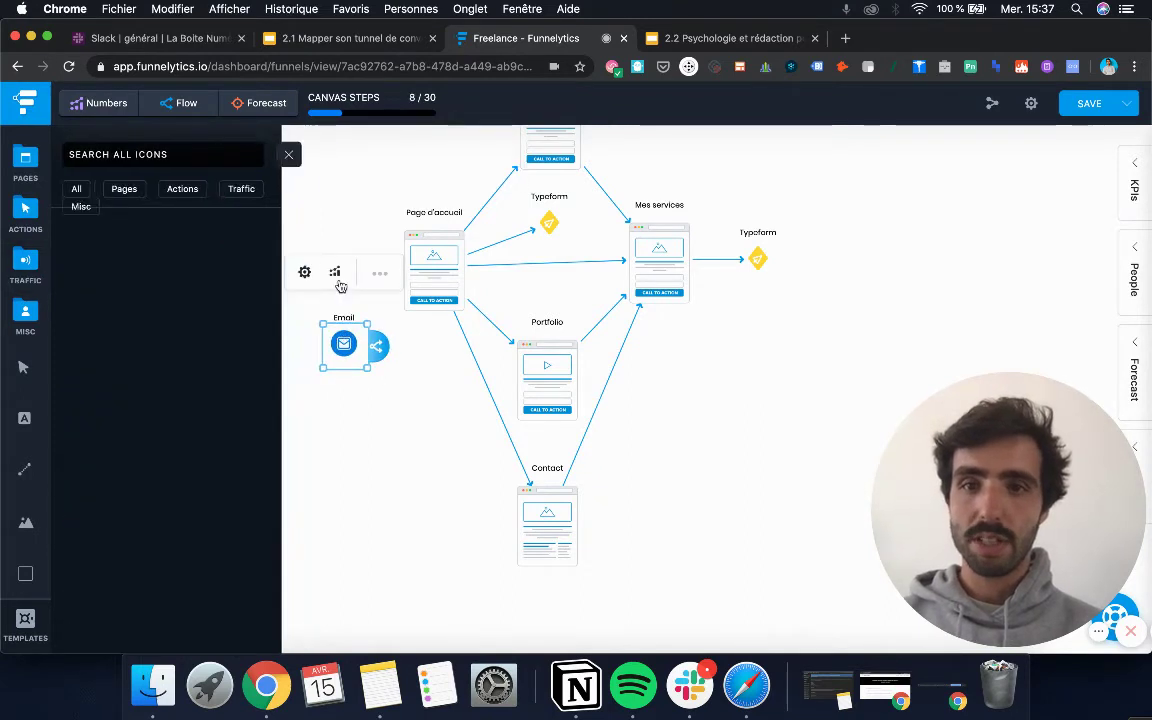
Label the Email traffic source Newsletter and save the funnel.
left_click(305, 276)
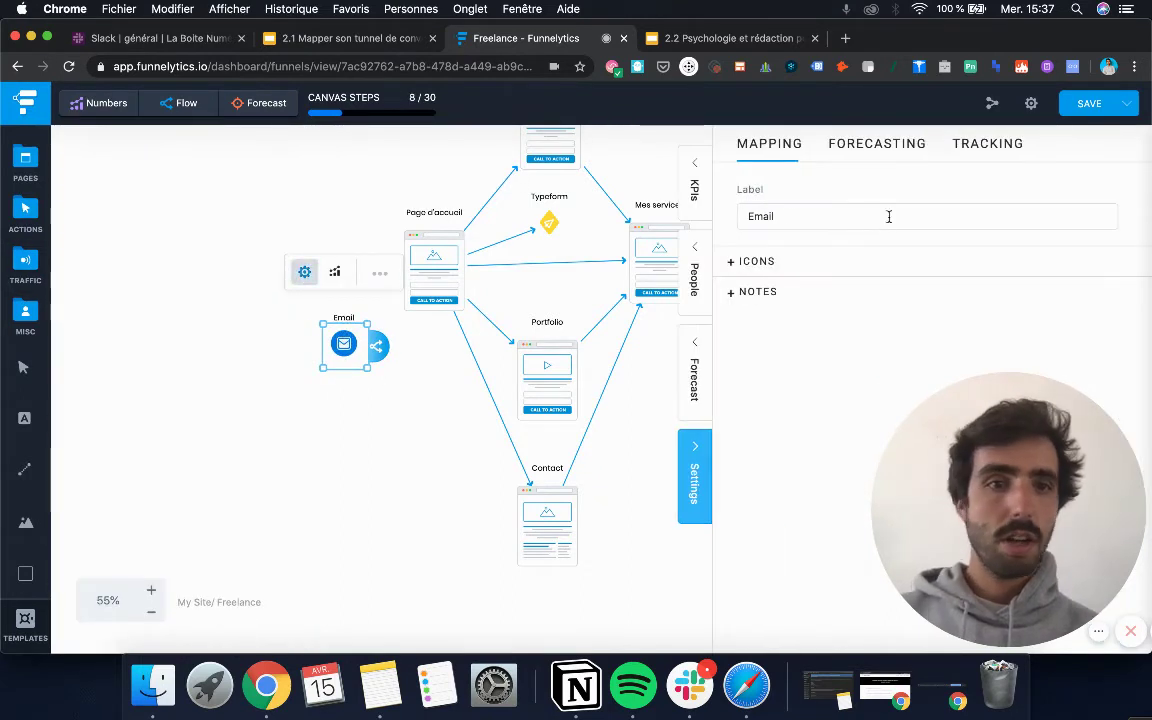
double_click(780, 217)
type("Newsletter")
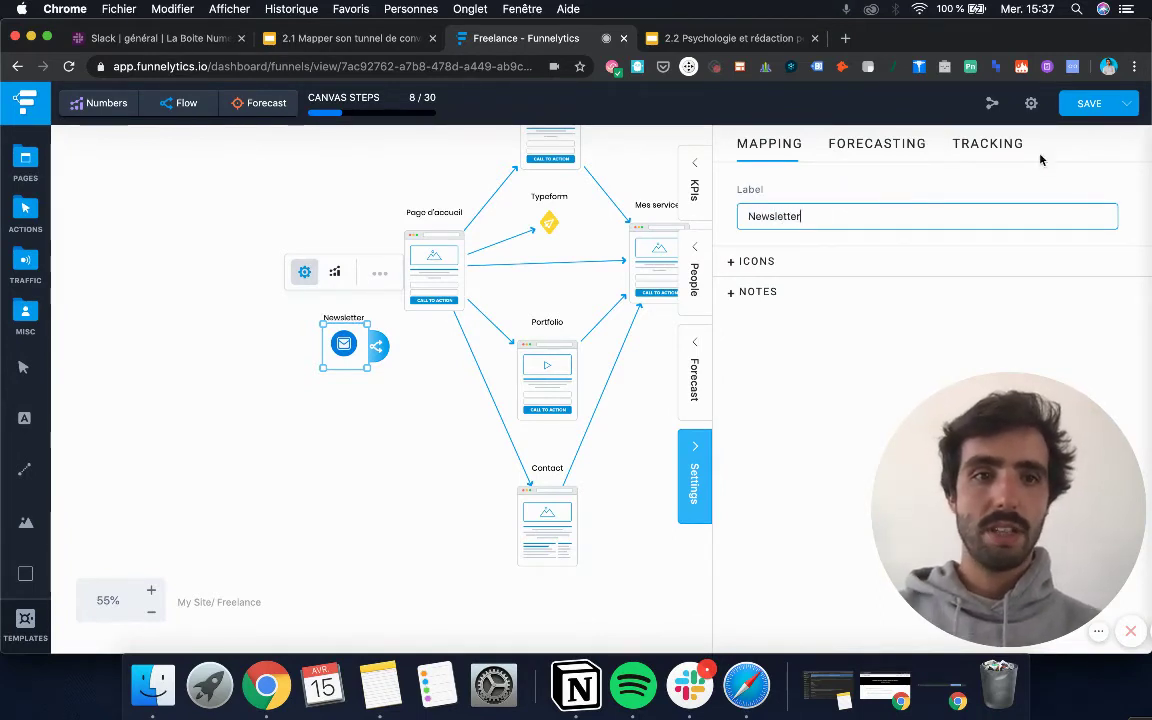
left_click(1089, 103)
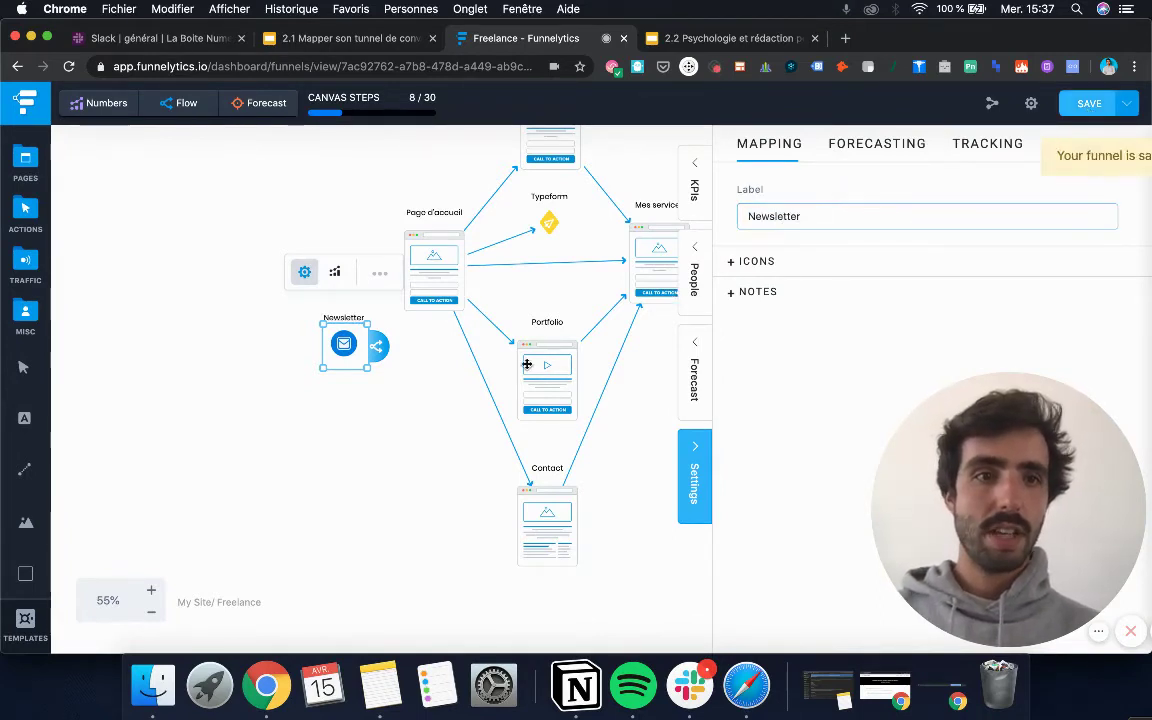
Move the Newsletter source farther from Page d'accueil, up and left, and connect it to that page.
left_click_drag(312, 329, 286, 312)
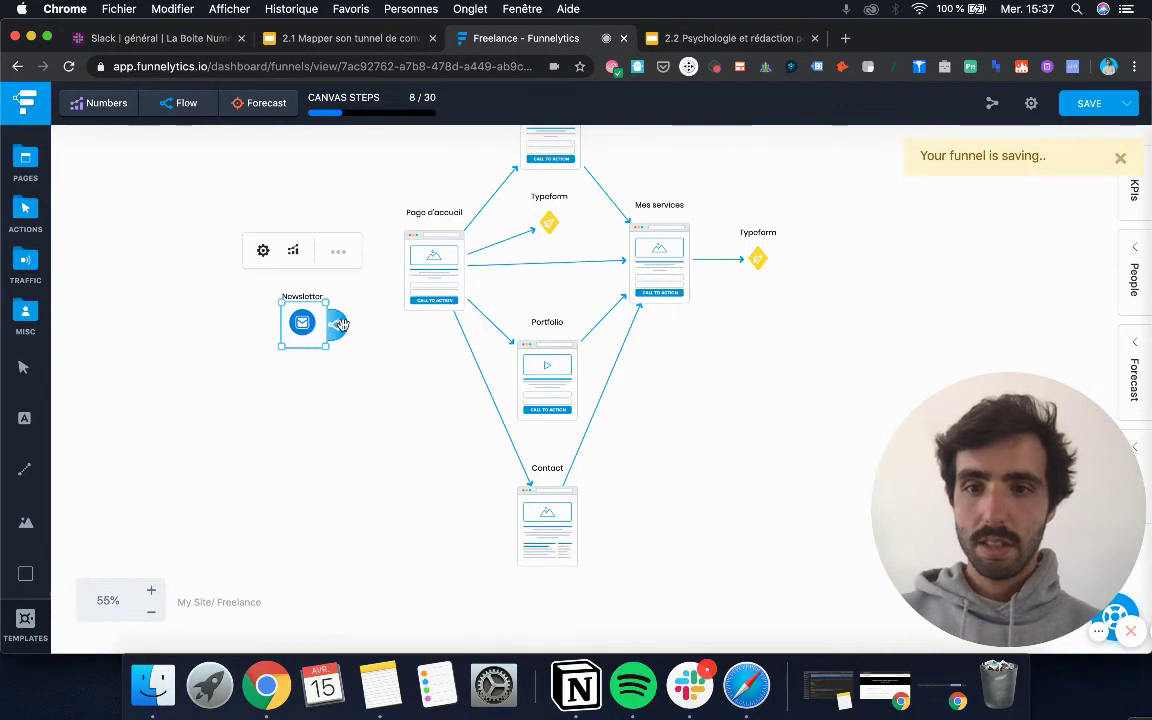
left_click_drag(404, 266, 430, 262)
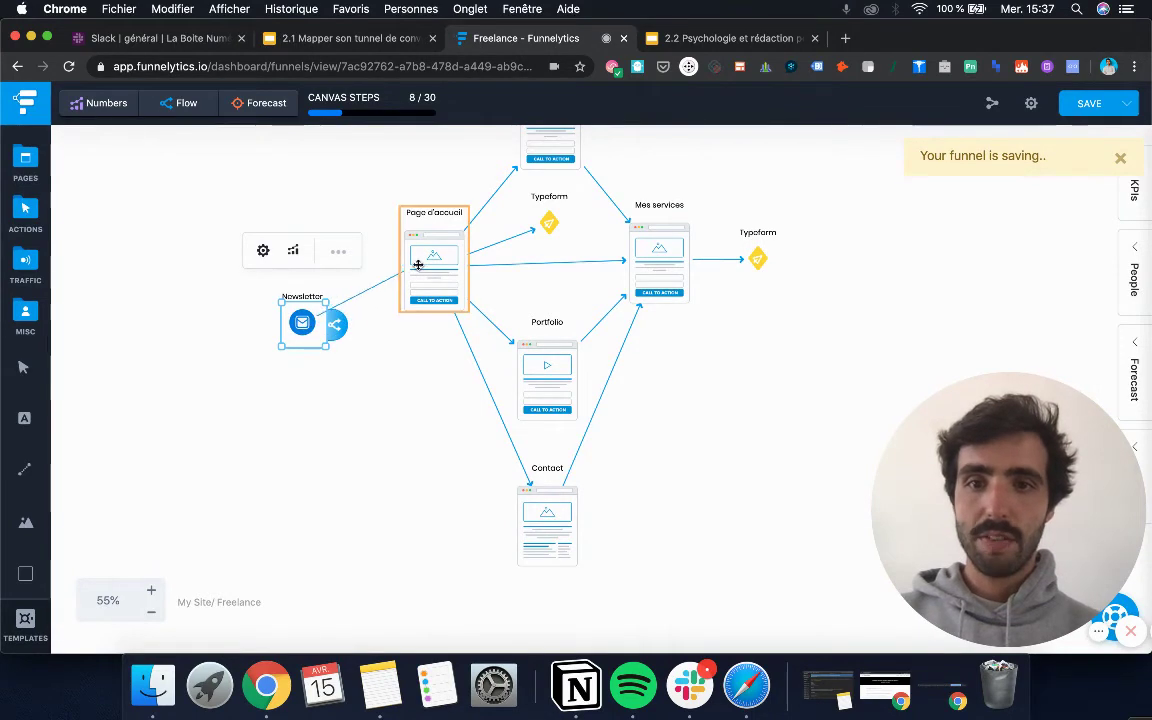
left_click(366, 437)
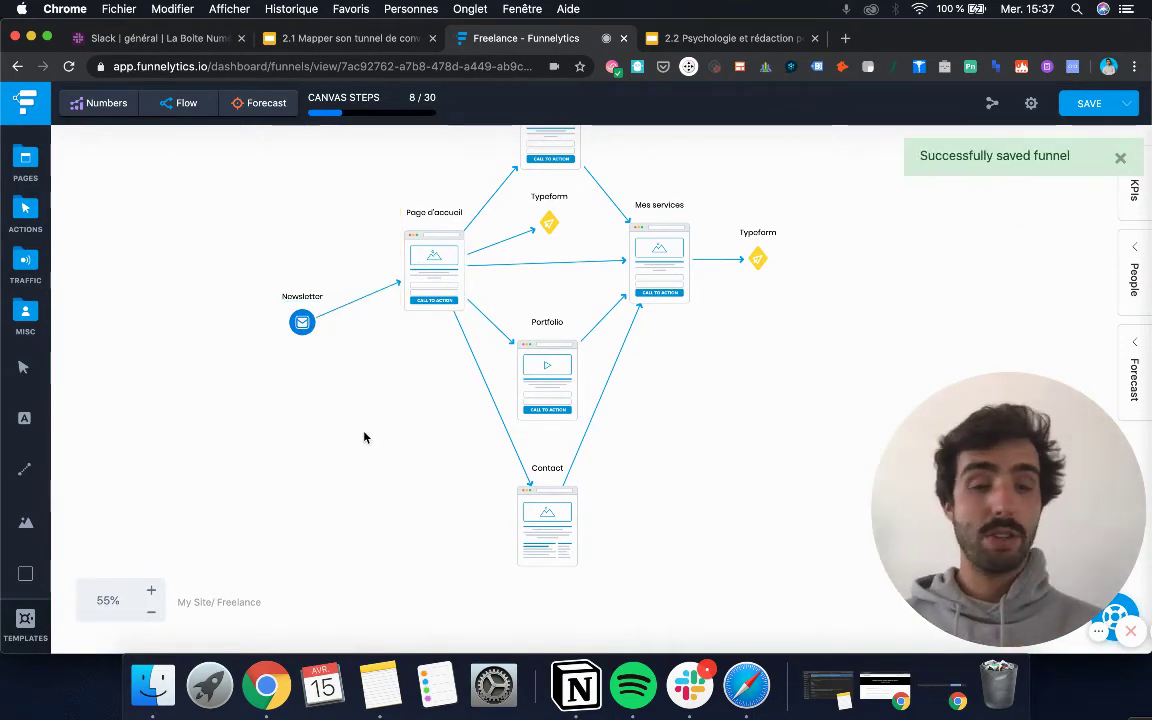
Add a Blog Post page to the canvas, left of the Contact page.
left_click(25, 162)
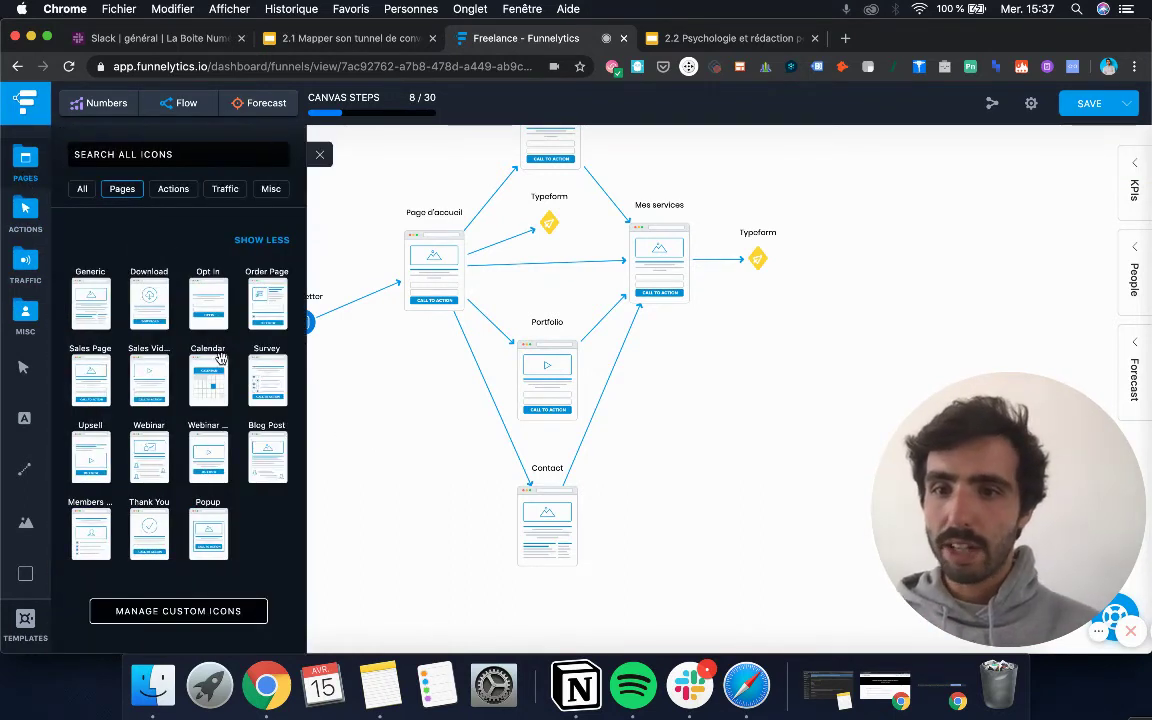
left_click_drag(261, 447, 404, 478)
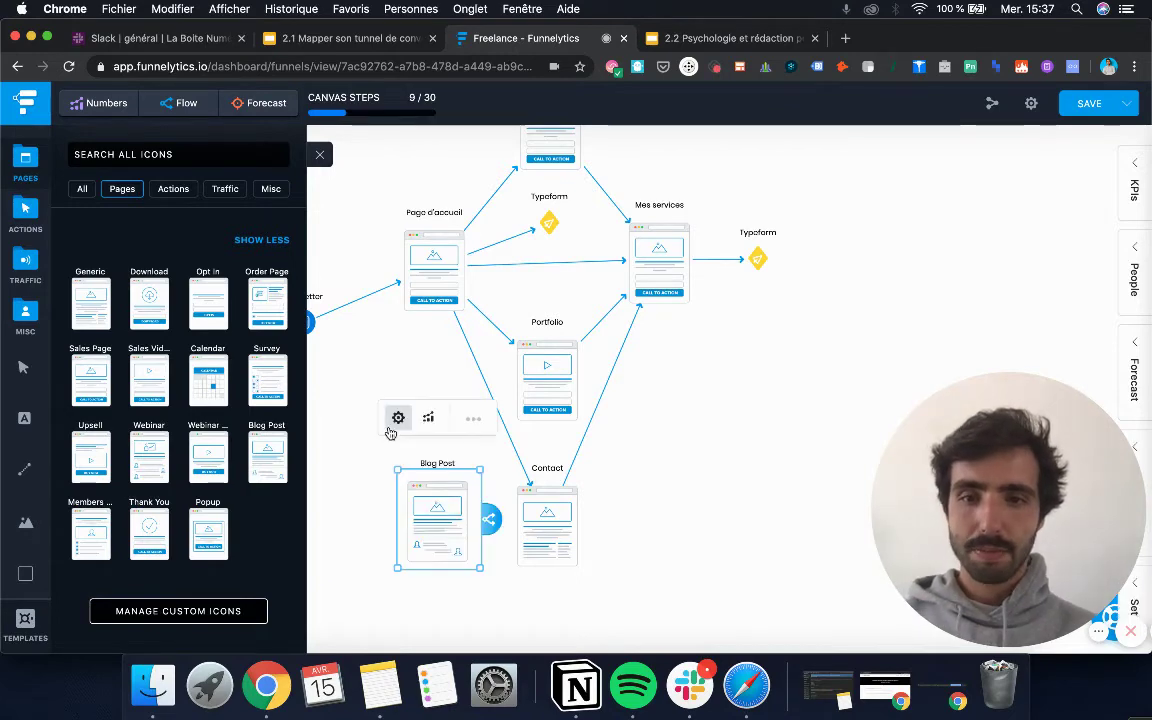
left_click(336, 375)
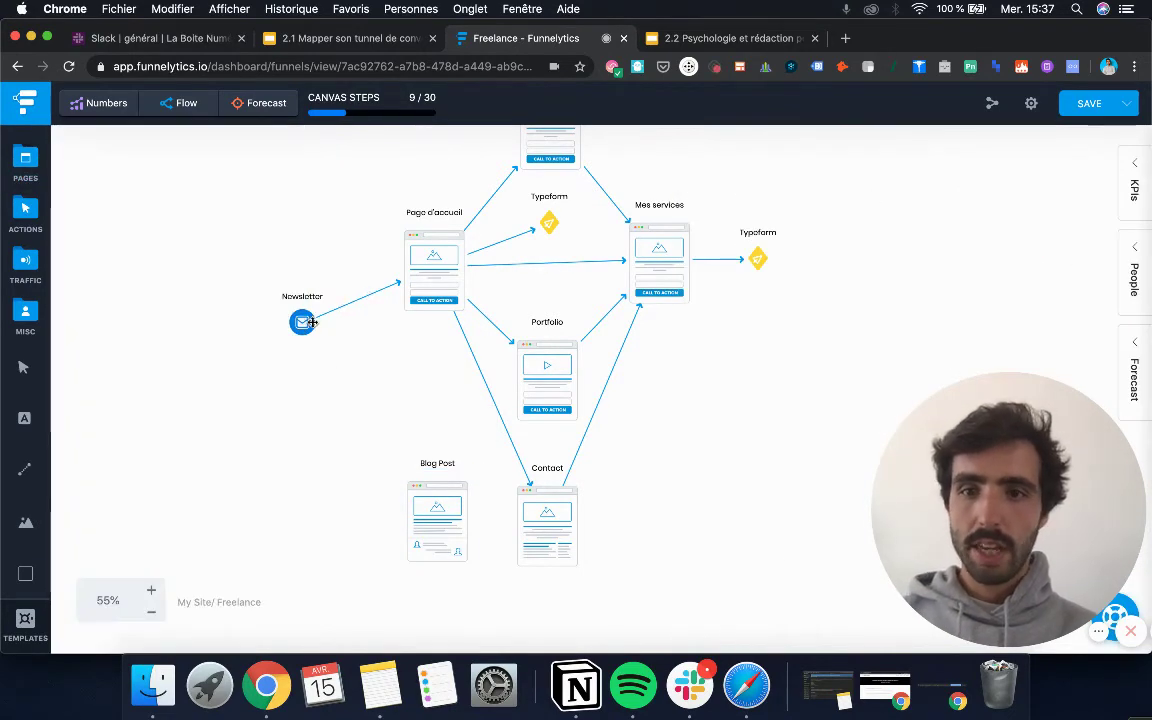
Connect Newsletter to Blog Post and Blog Post to Mes services, with the Blog Post page placed to the right of Contact.
left_click(303, 322)
left_click_drag(334, 325, 677, 261)
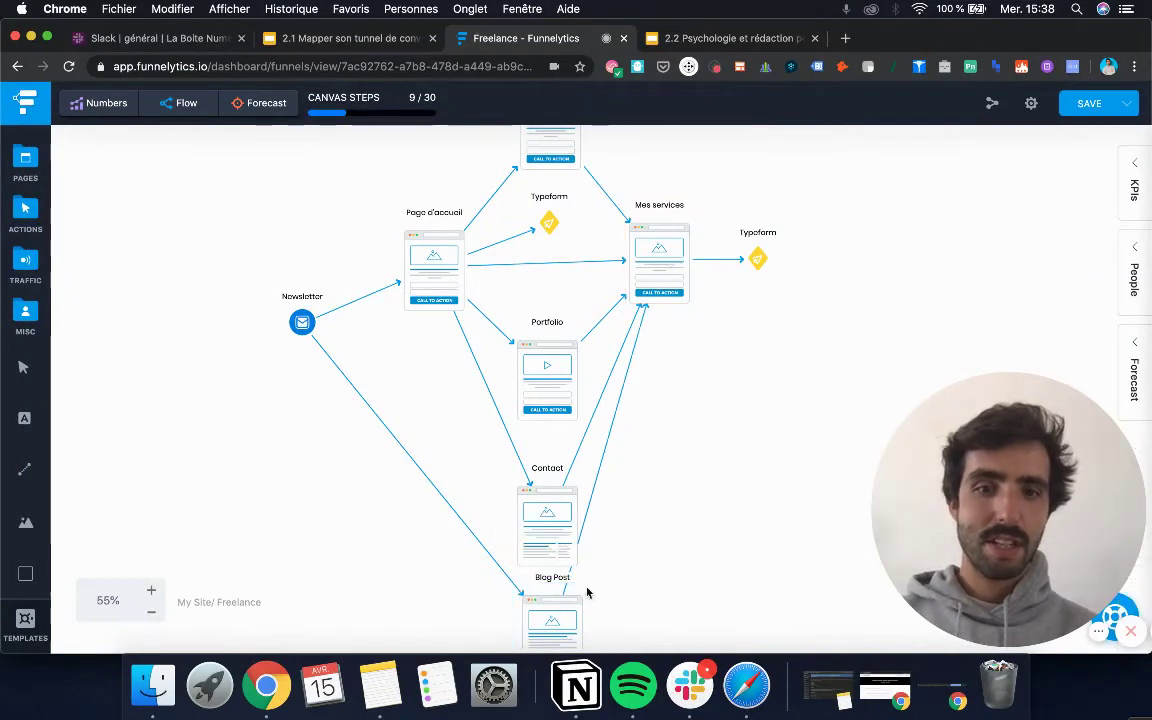
left_click_drag(589, 612, 677, 485)
left_click(450, 485)
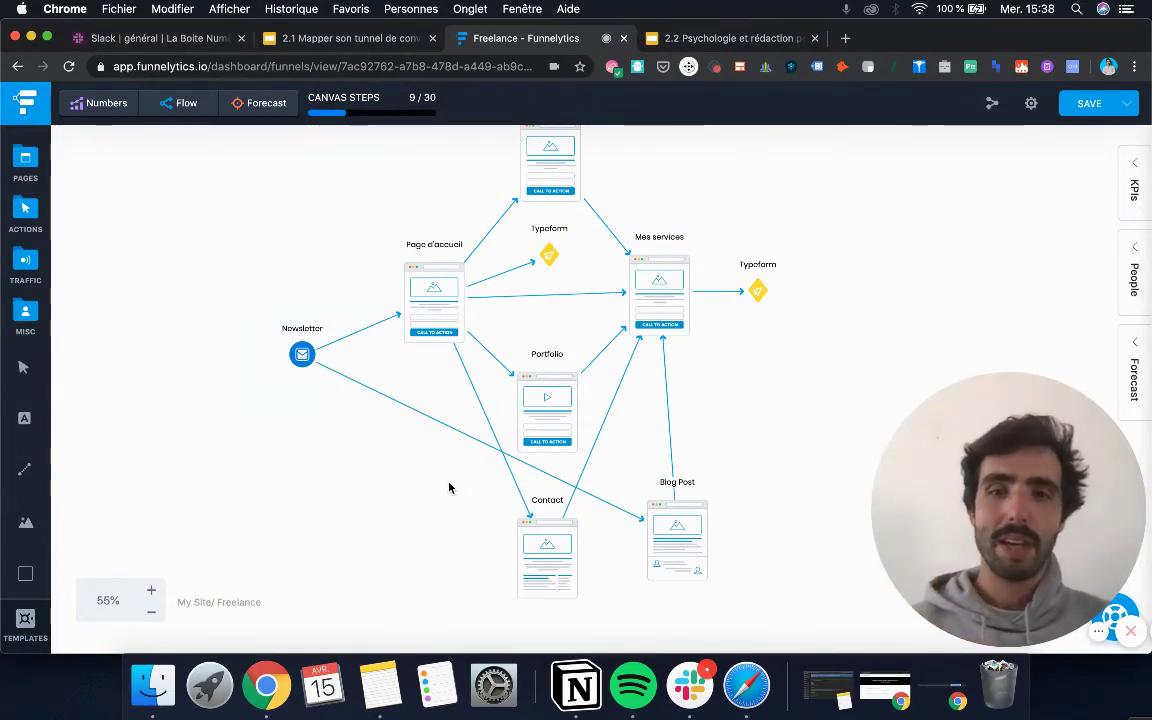
Add a LinkedIn traffic source to the canvas, to the left of Page d'accueil.
left_click(25, 262)
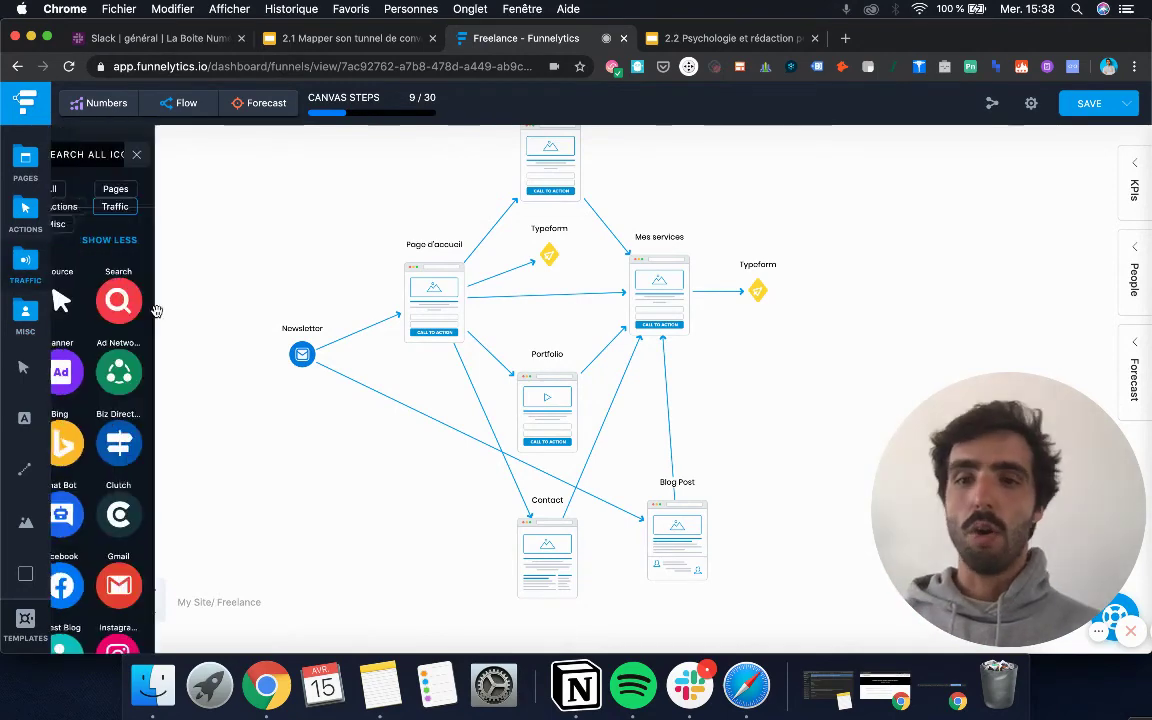
scroll(183, 442, "down", 3)
scroll(183, 442, "down", 3)
scroll(183, 442, "up", 2)
left_click_drag(95, 452, 310, 240)
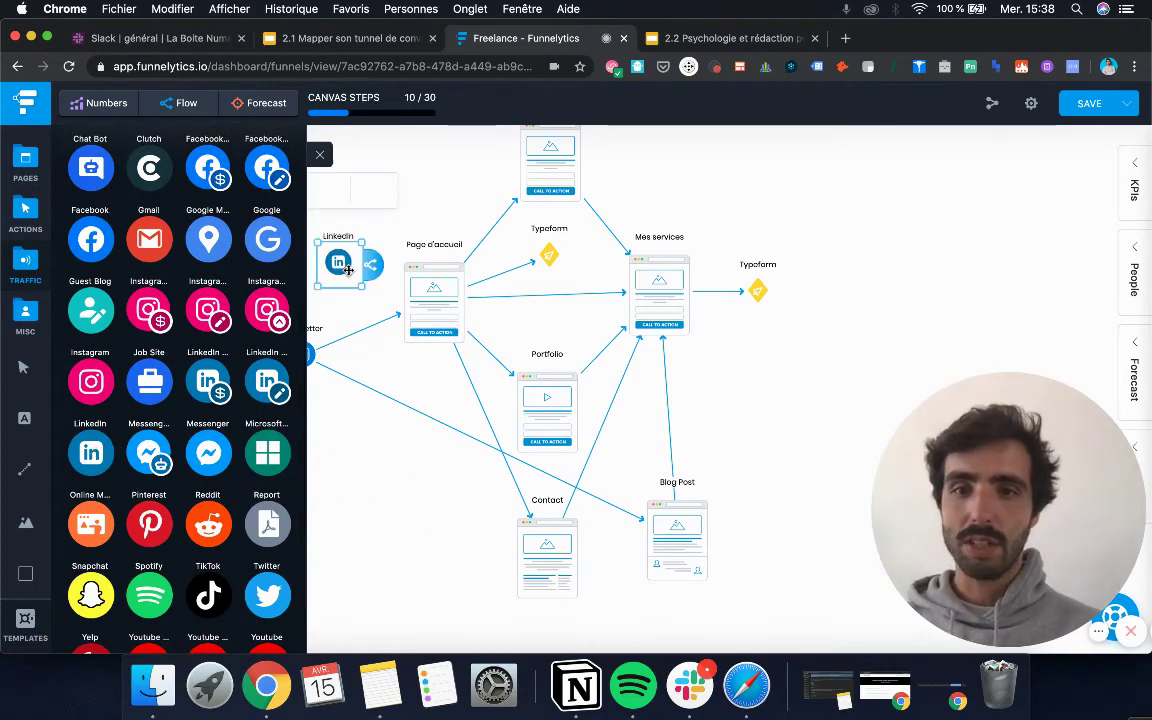
Connect the LinkedIn source to Page d'accueil, Blog Post and Portfolio, and place it just below Newsletter.
left_click_drag(371, 264, 668, 518)
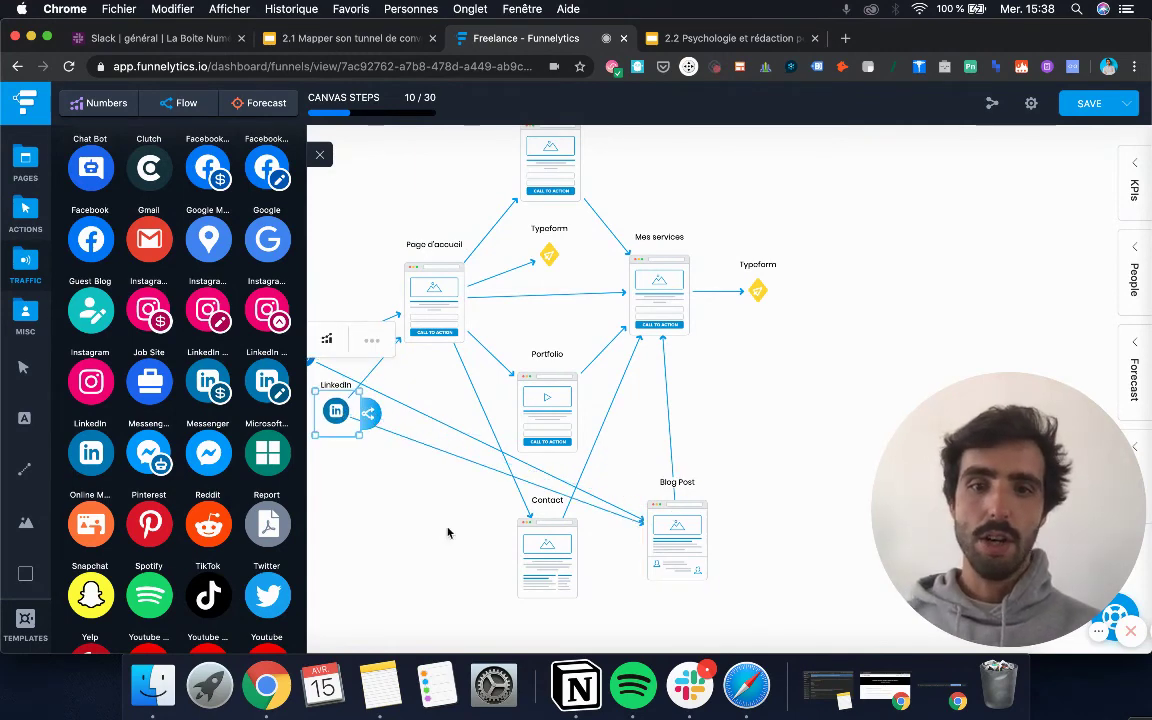
left_click_drag(378, 412, 545, 406)
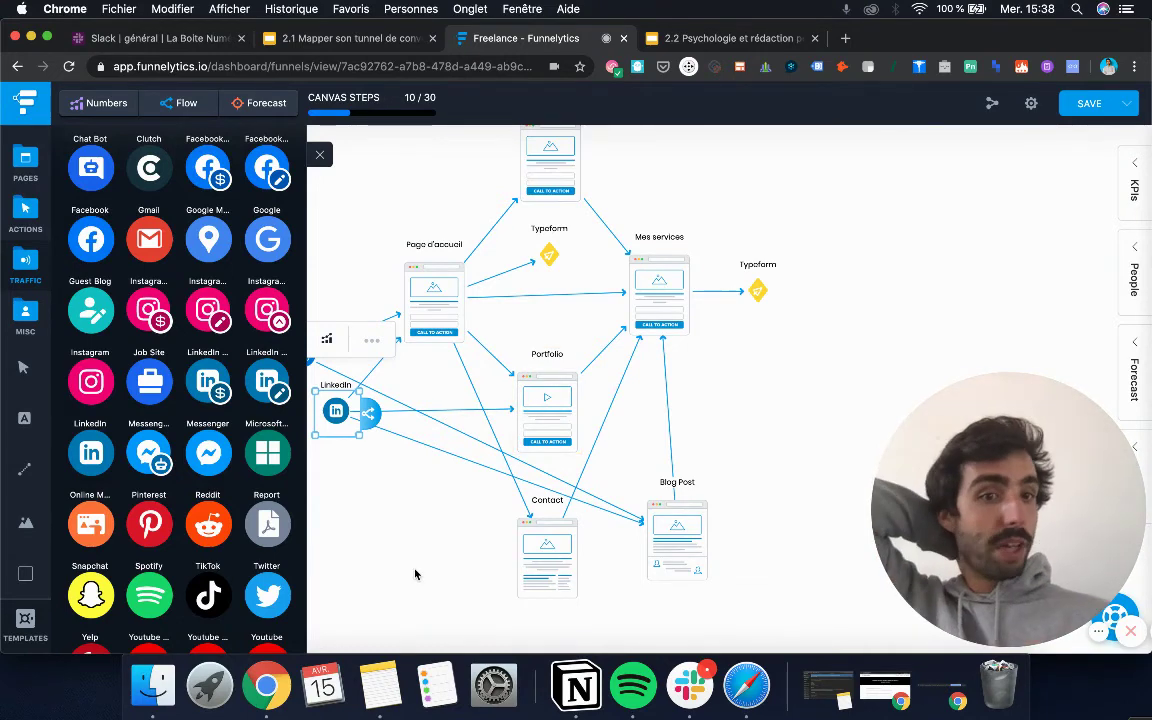
scroll(180, 400, "up", 5)
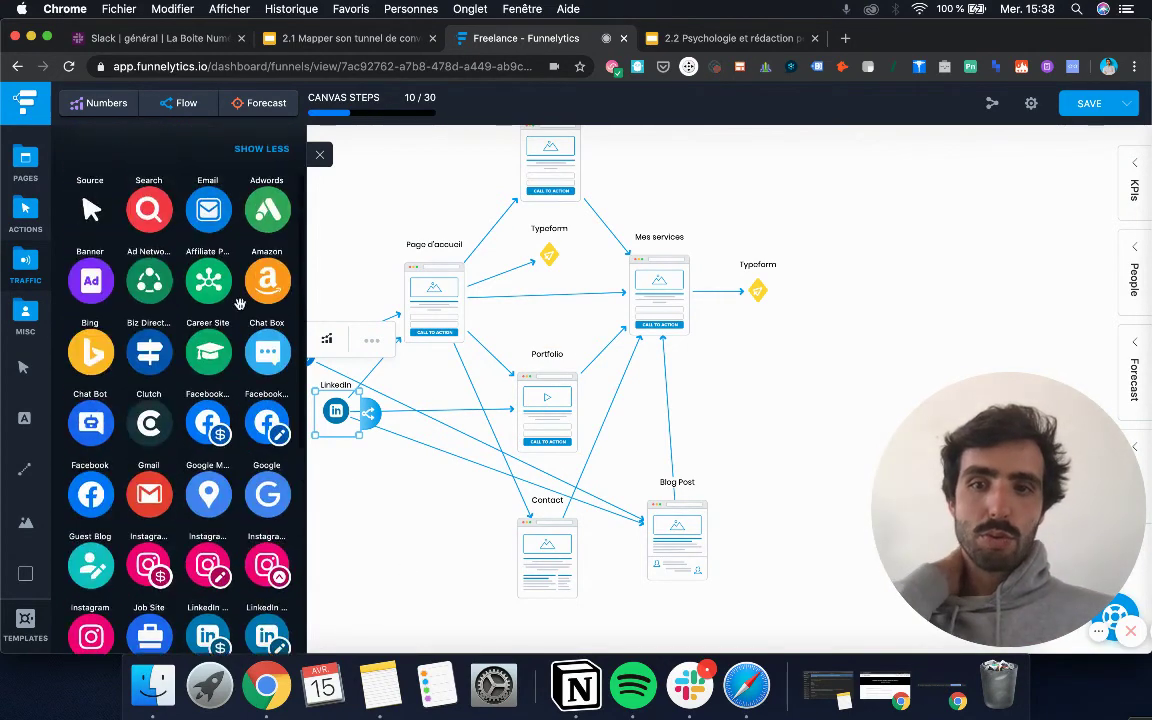
left_click(320, 158)
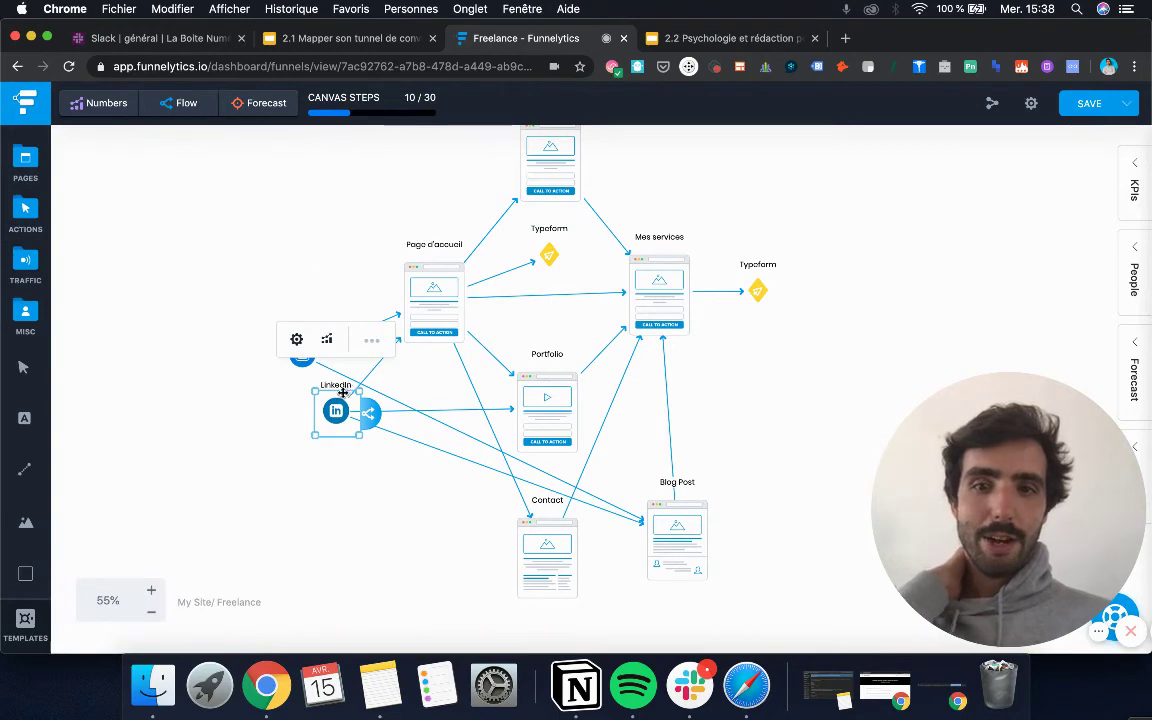
left_click_drag(348, 393, 296, 422)
scroll(296, 428, "up", 1)
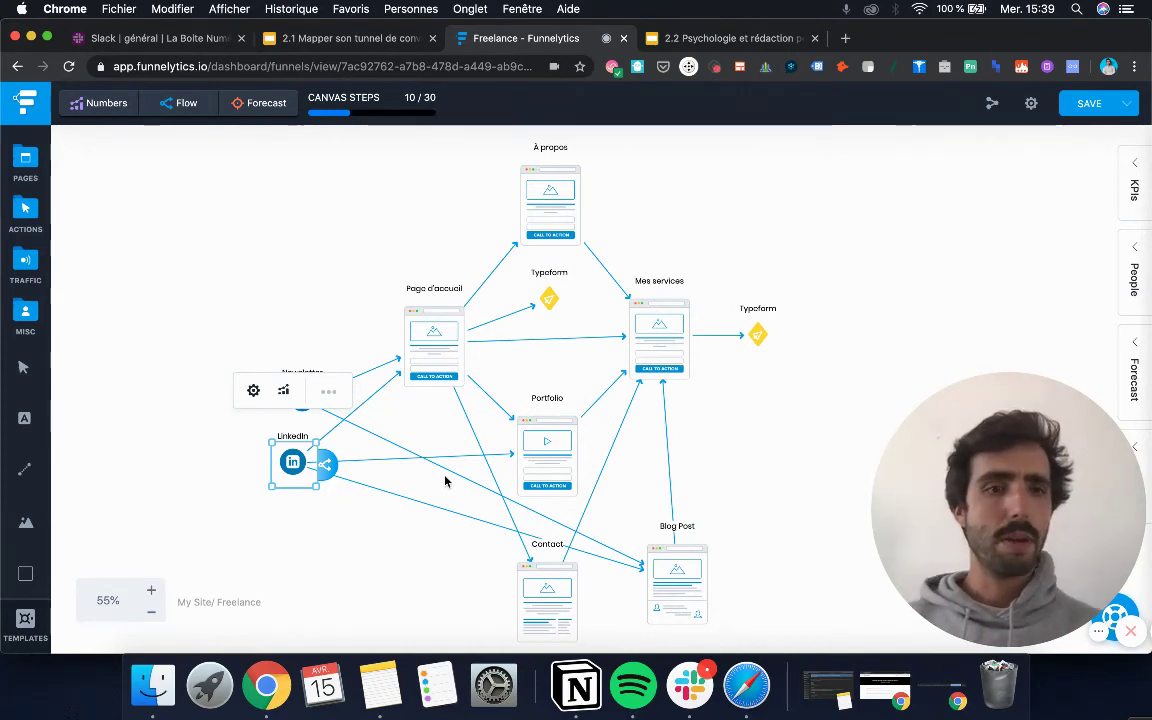
Nudge the Portfolio page slightly up and left, and add a linked Pop-up Box action a short distance to its right.
left_click(548, 447)
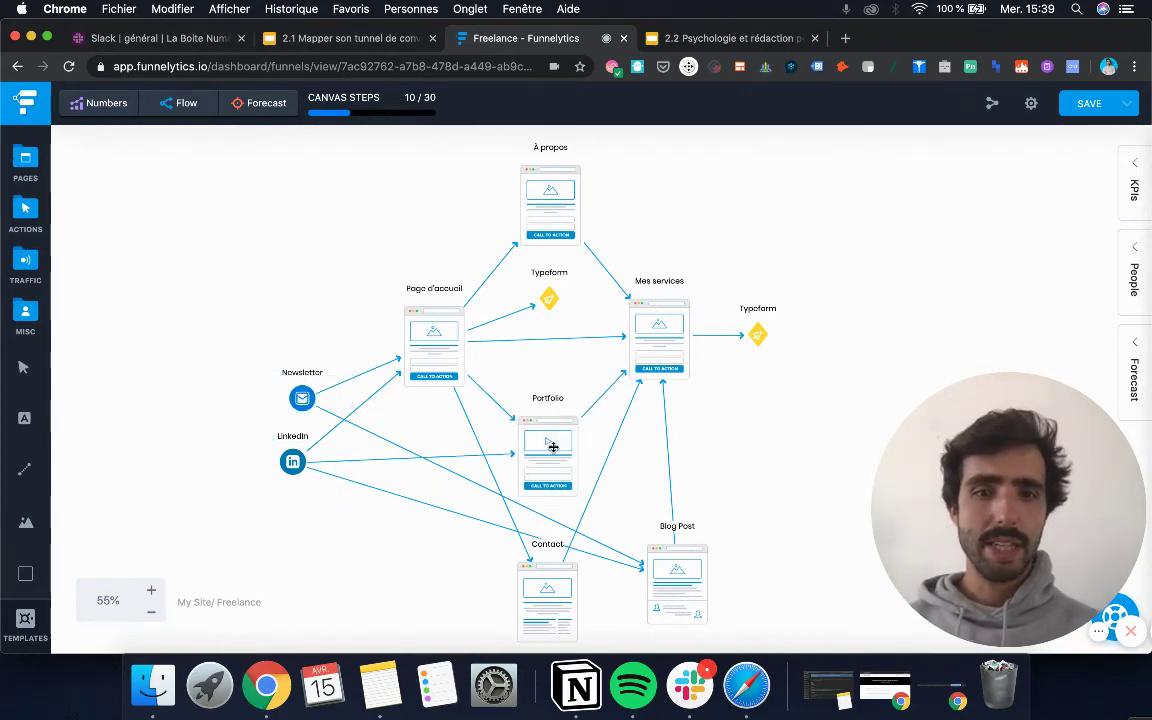
left_click(710, 357)
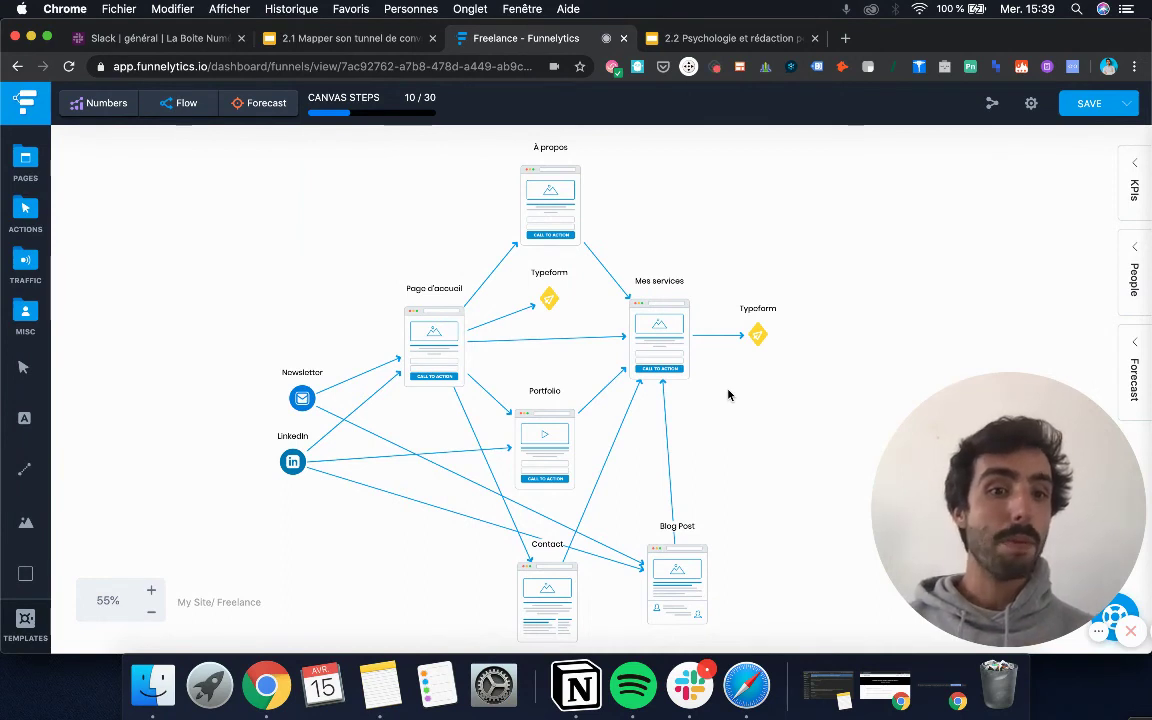
left_click(597, 445)
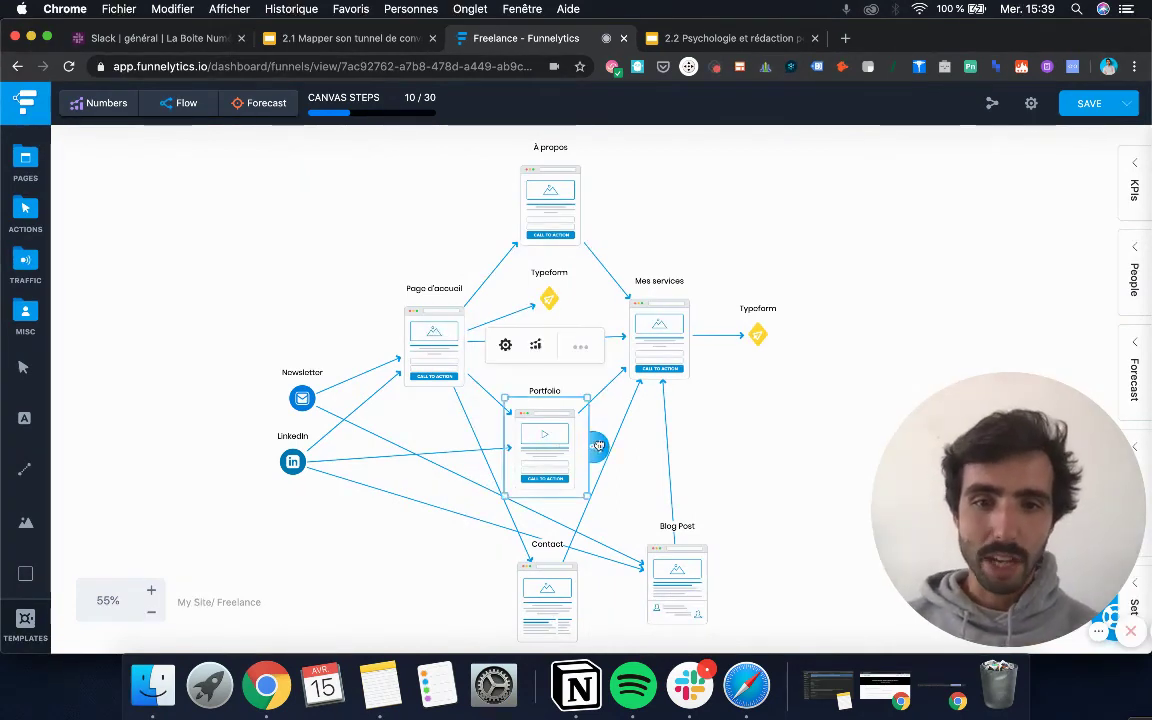
left_click(597, 445)
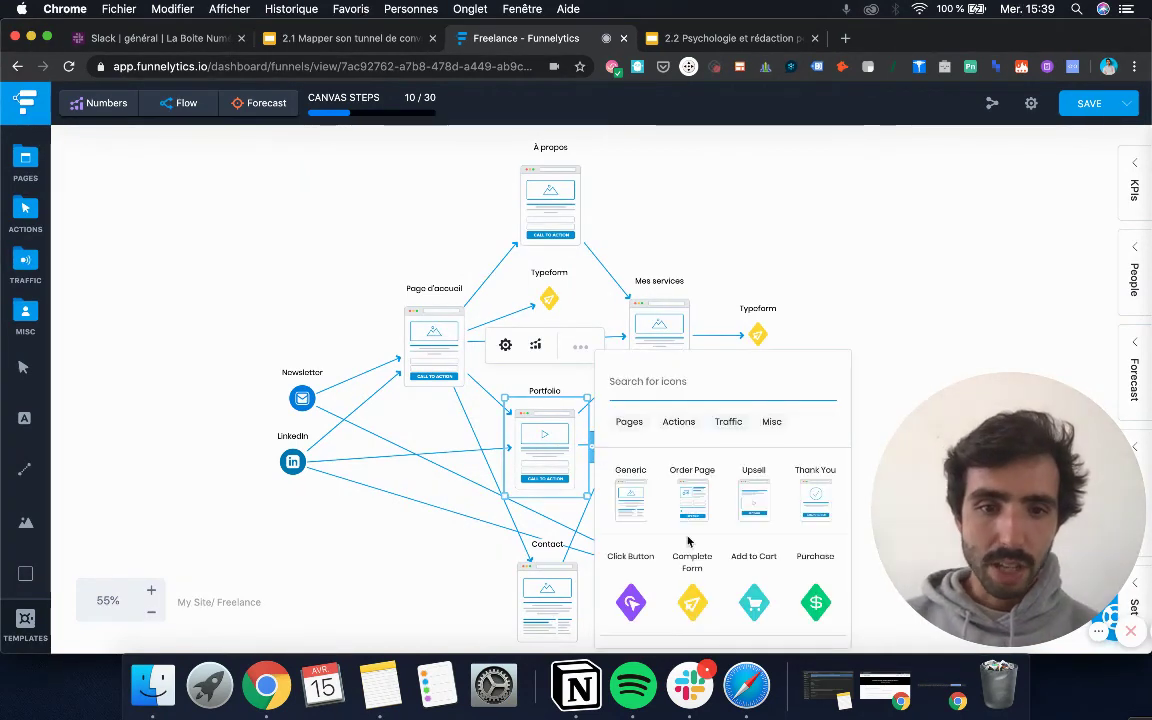
scroll(688, 541, "down", 1)
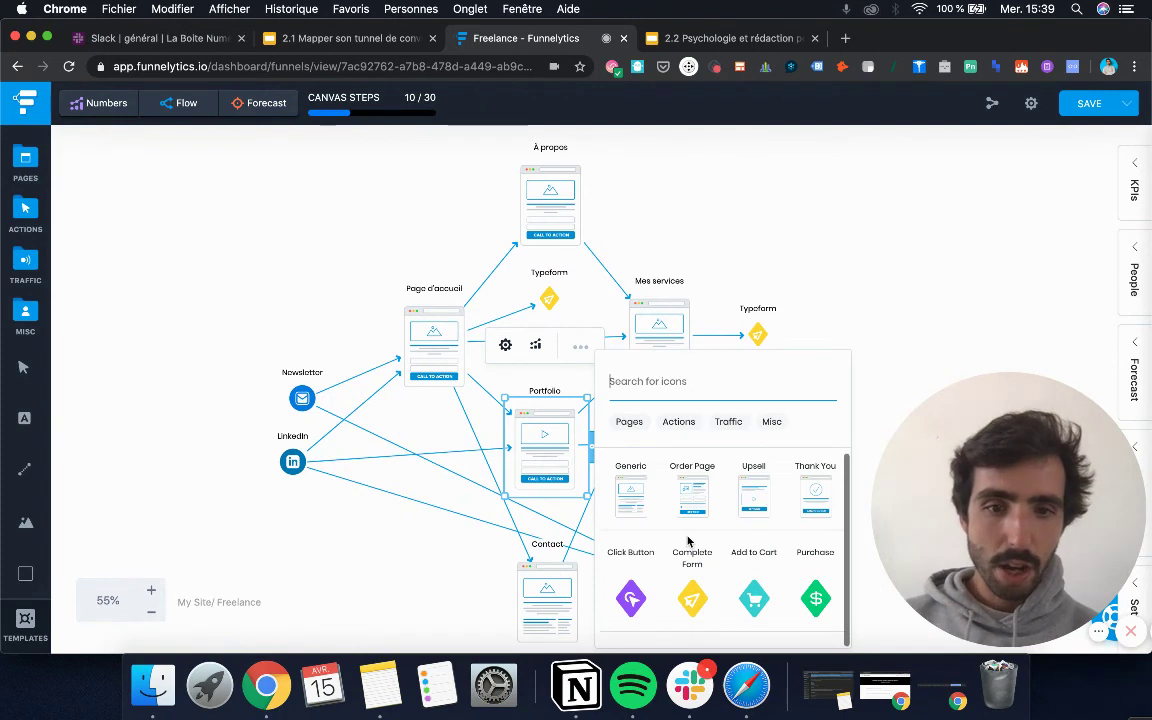
left_click(679, 422)
scroll(728, 538, "down", 5)
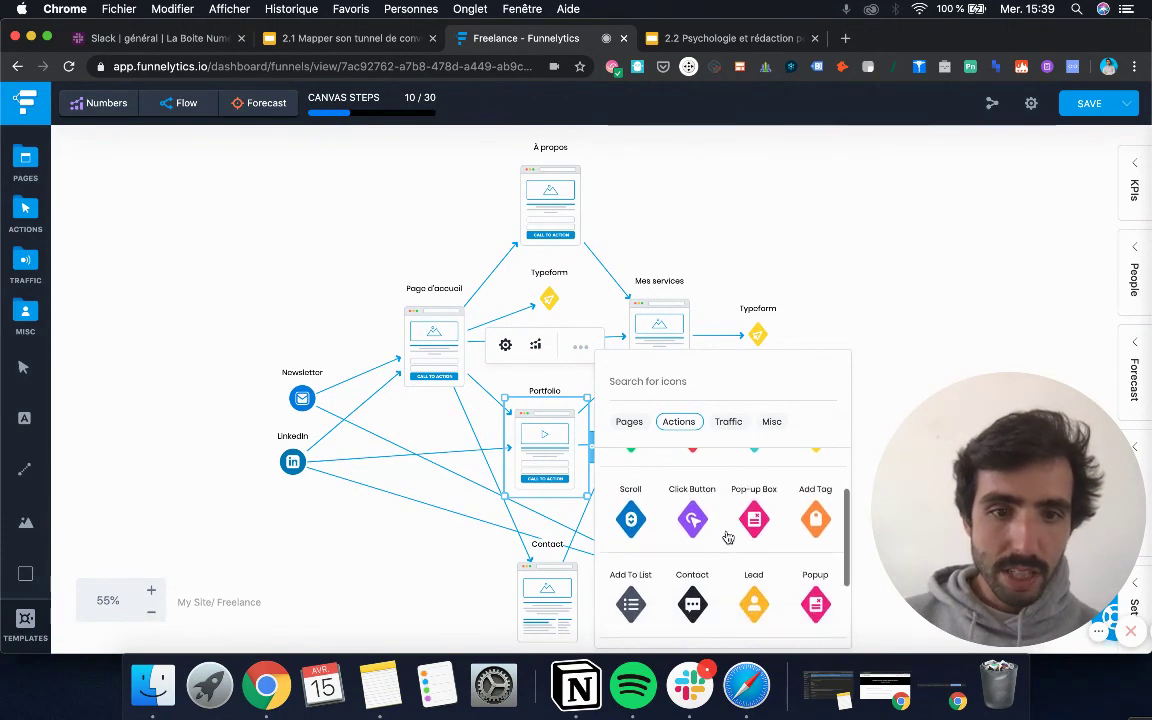
left_click(753, 521)
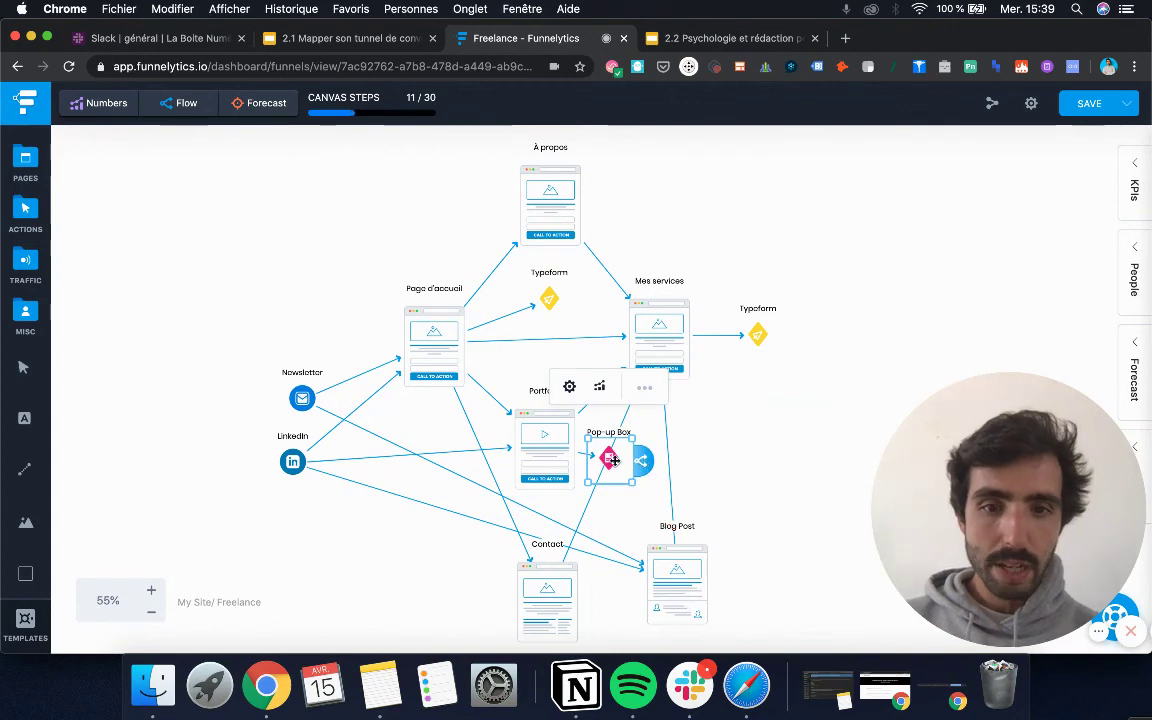
left_click_drag(617, 453, 640, 450)
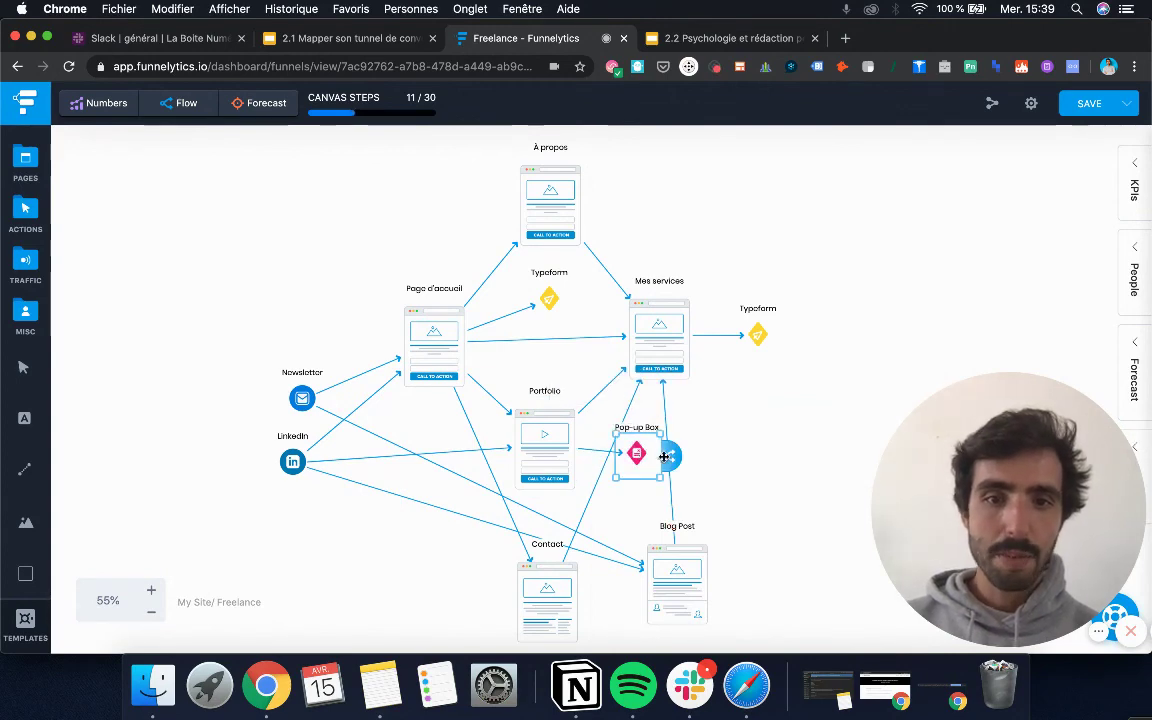
Add a Generic page linked from the Pop-up Box, to its right, and connect that page to Mes services.
left_click_drag(741, 451, 741, 451)
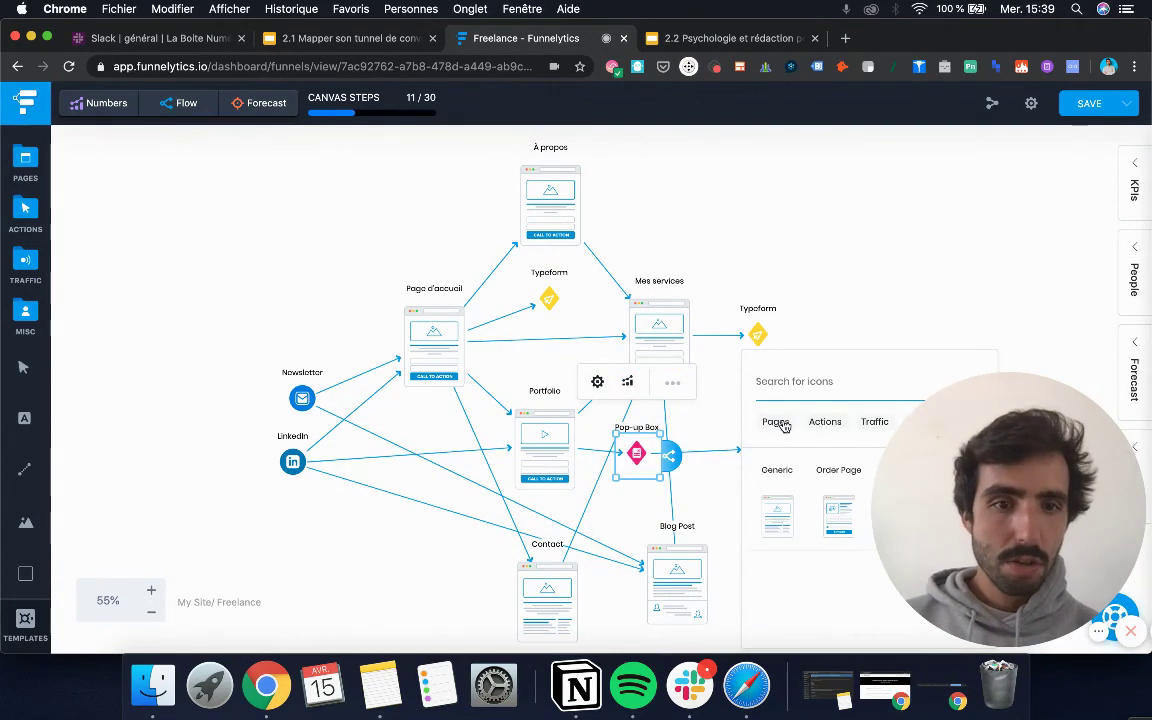
left_click(779, 516)
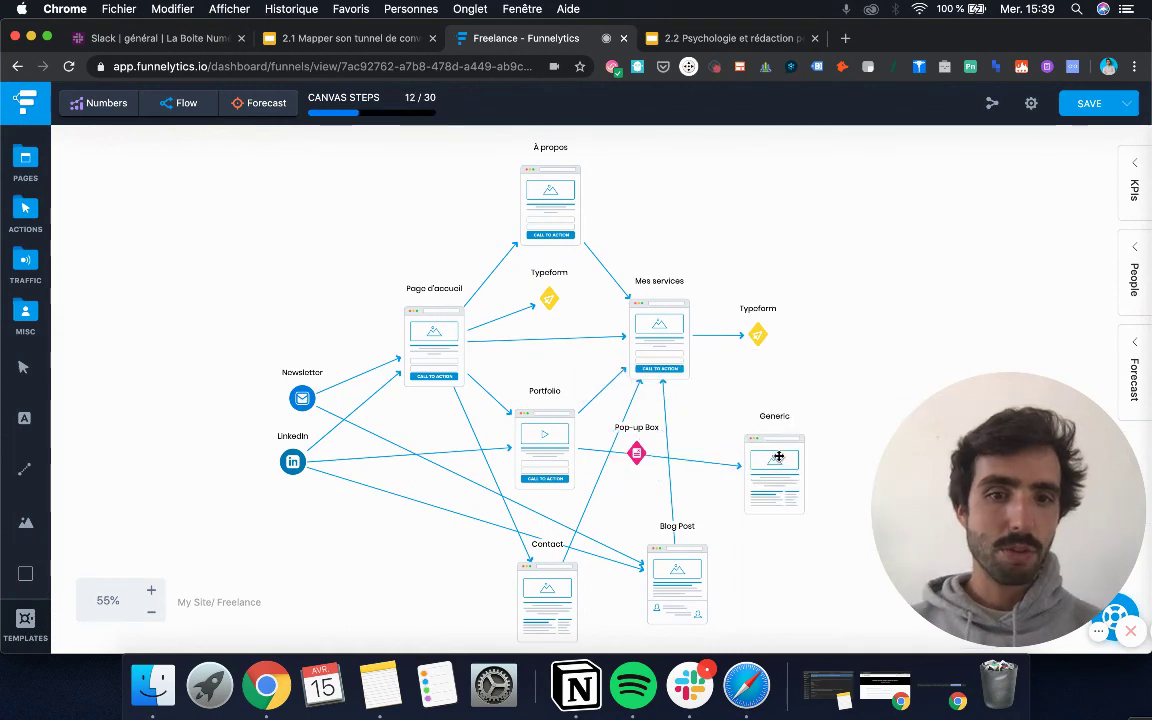
left_click_drag(826, 467, 656, 335)
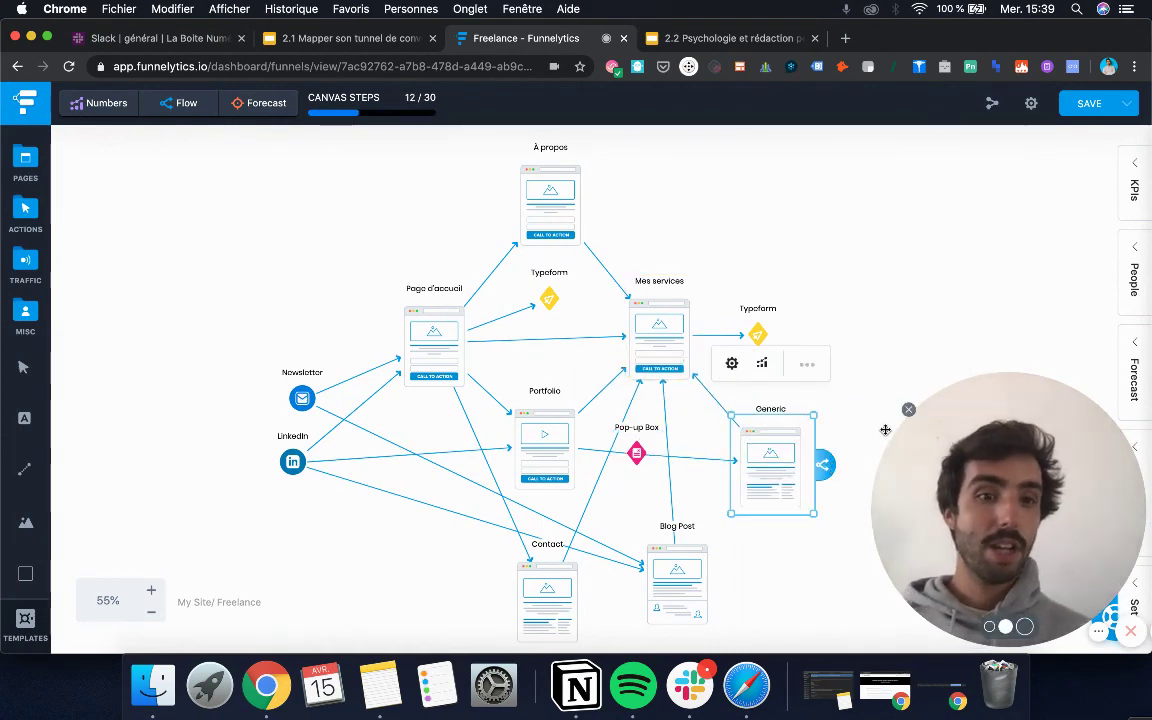
left_click(887, 372)
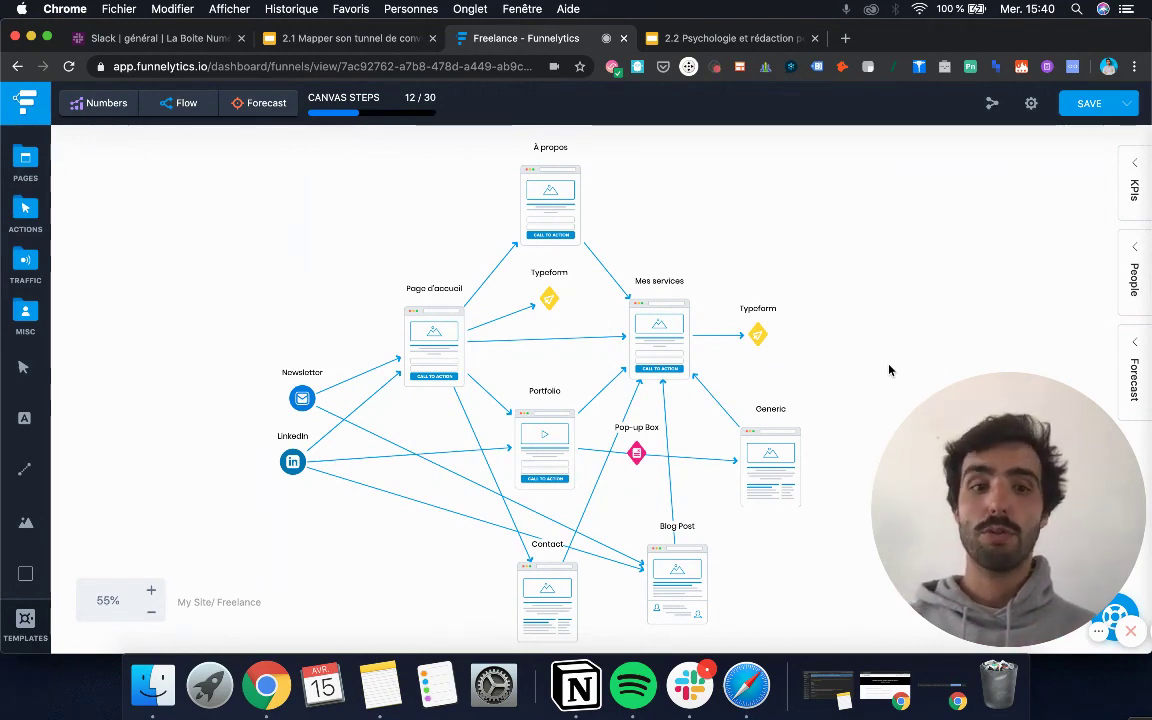
left_click_drag(1056, 480, 198, 462)
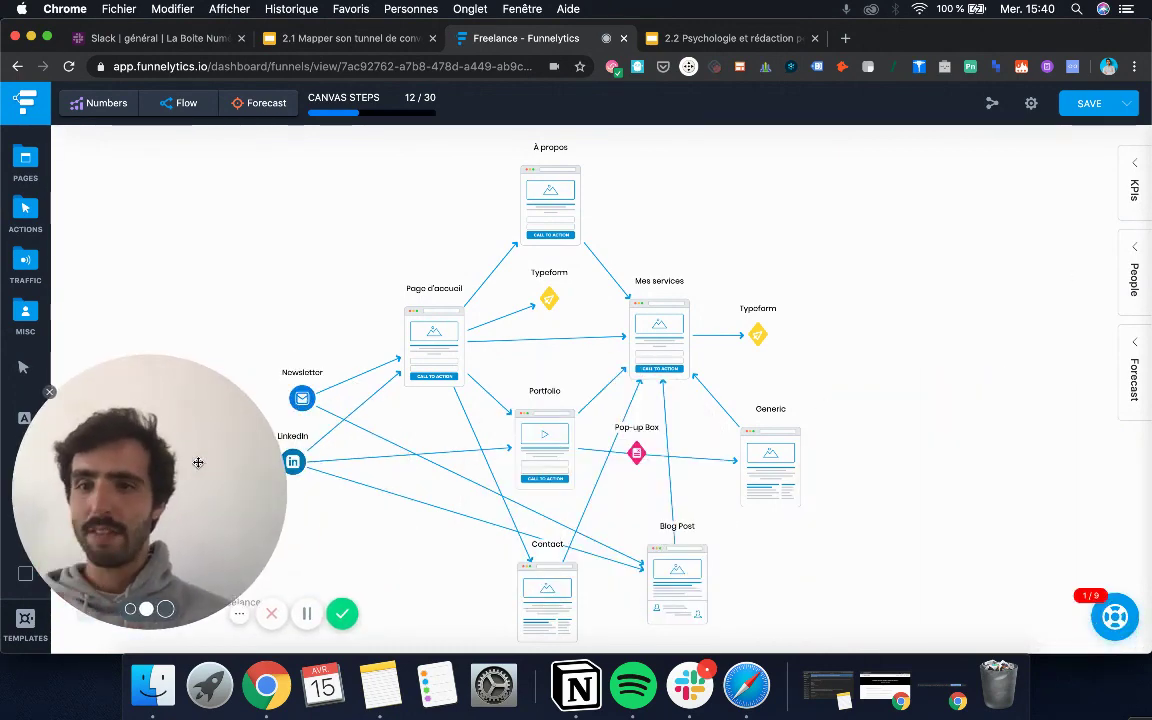